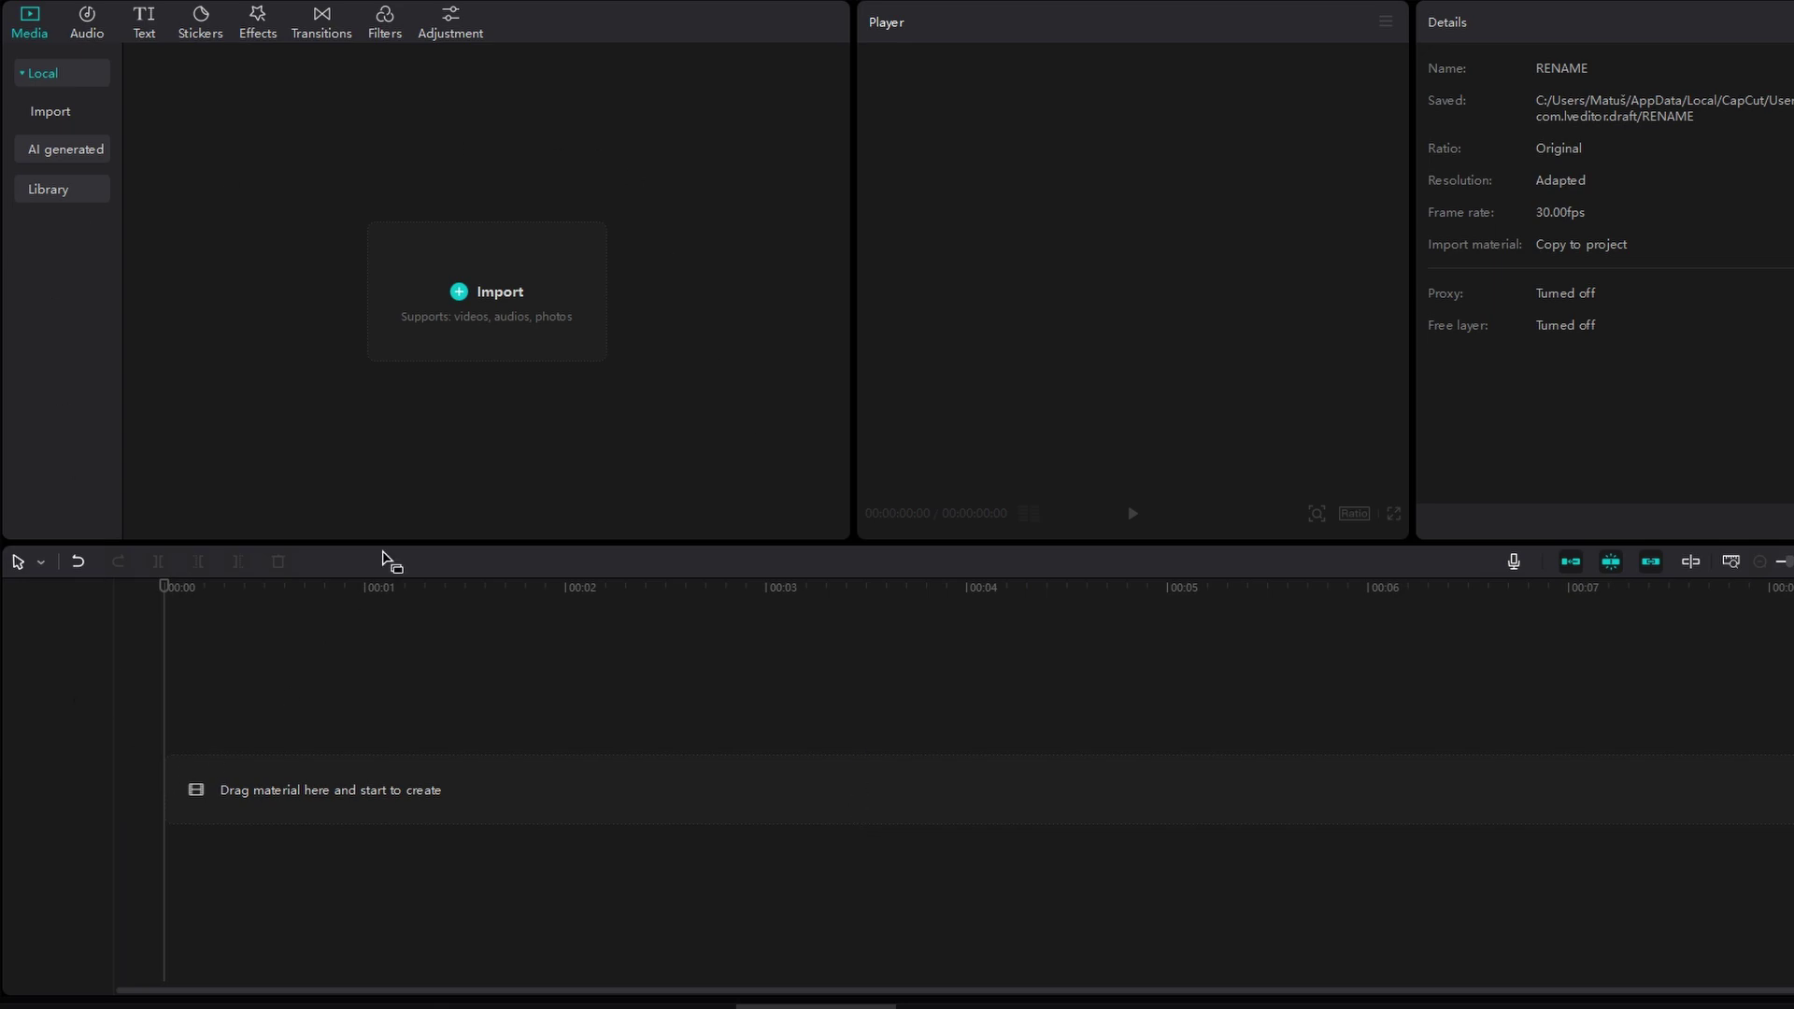
Import EXPORT.mov from the Desktop into the project's media library.
{"action": "left_click", "coordinate": [463, 294]}
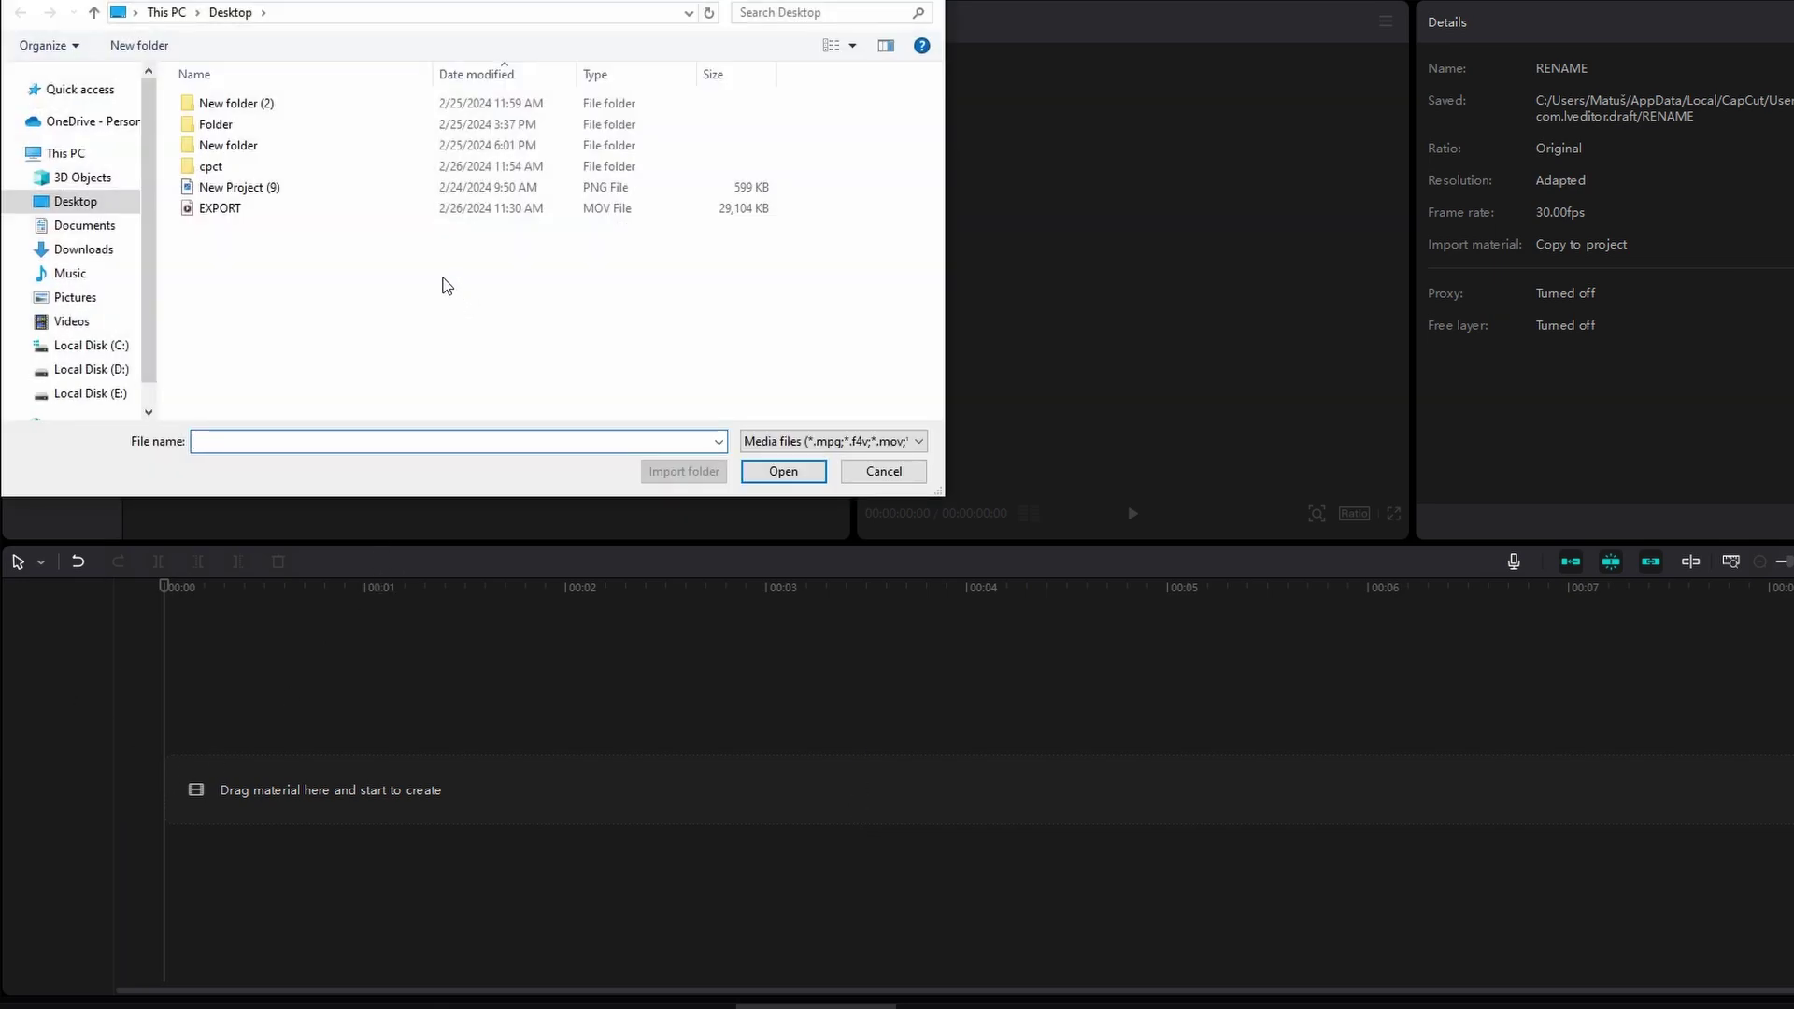
{"action": "left_click", "coordinate": [281, 211]}
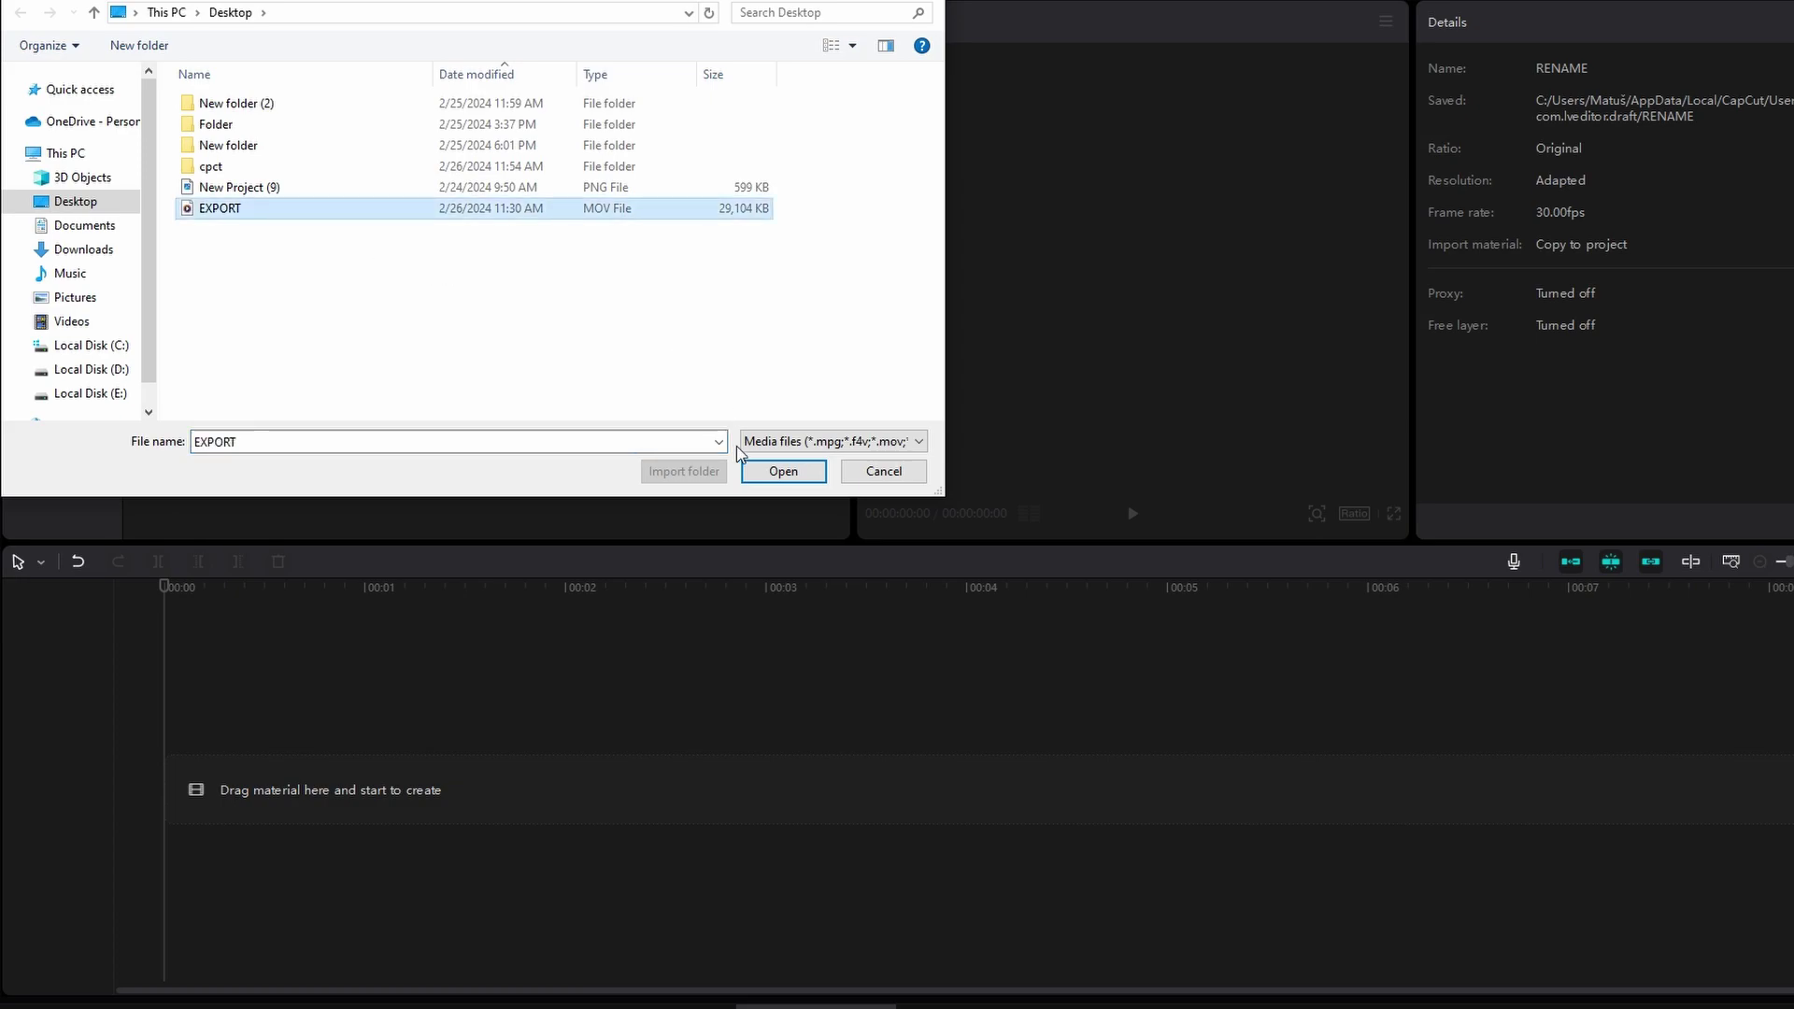
{"action": "left_click", "coordinate": [782, 473]}
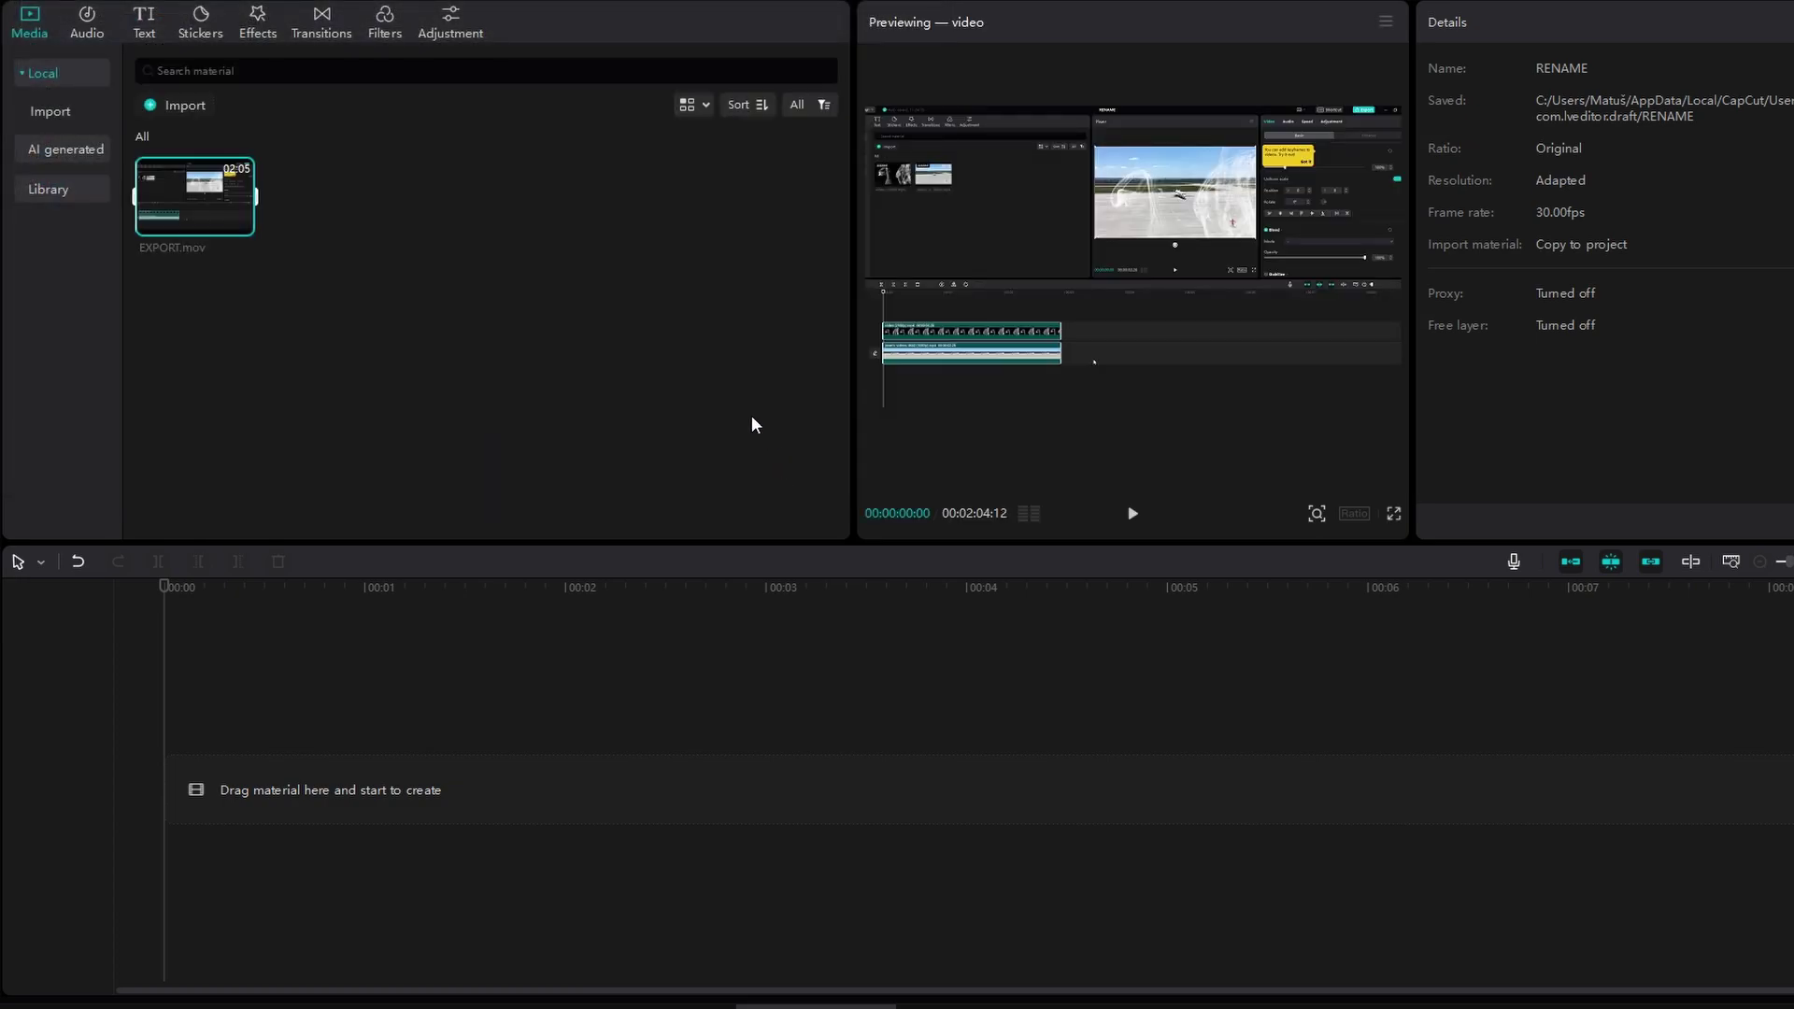
Drag the EXPORT.mov clip from the Media panel onto the timeline.
{"action": "mouse_move", "coordinate": [193, 197]}
{"action": "left_click_drag", "start_coordinate": [187, 198], "coordinate": [171, 788]}
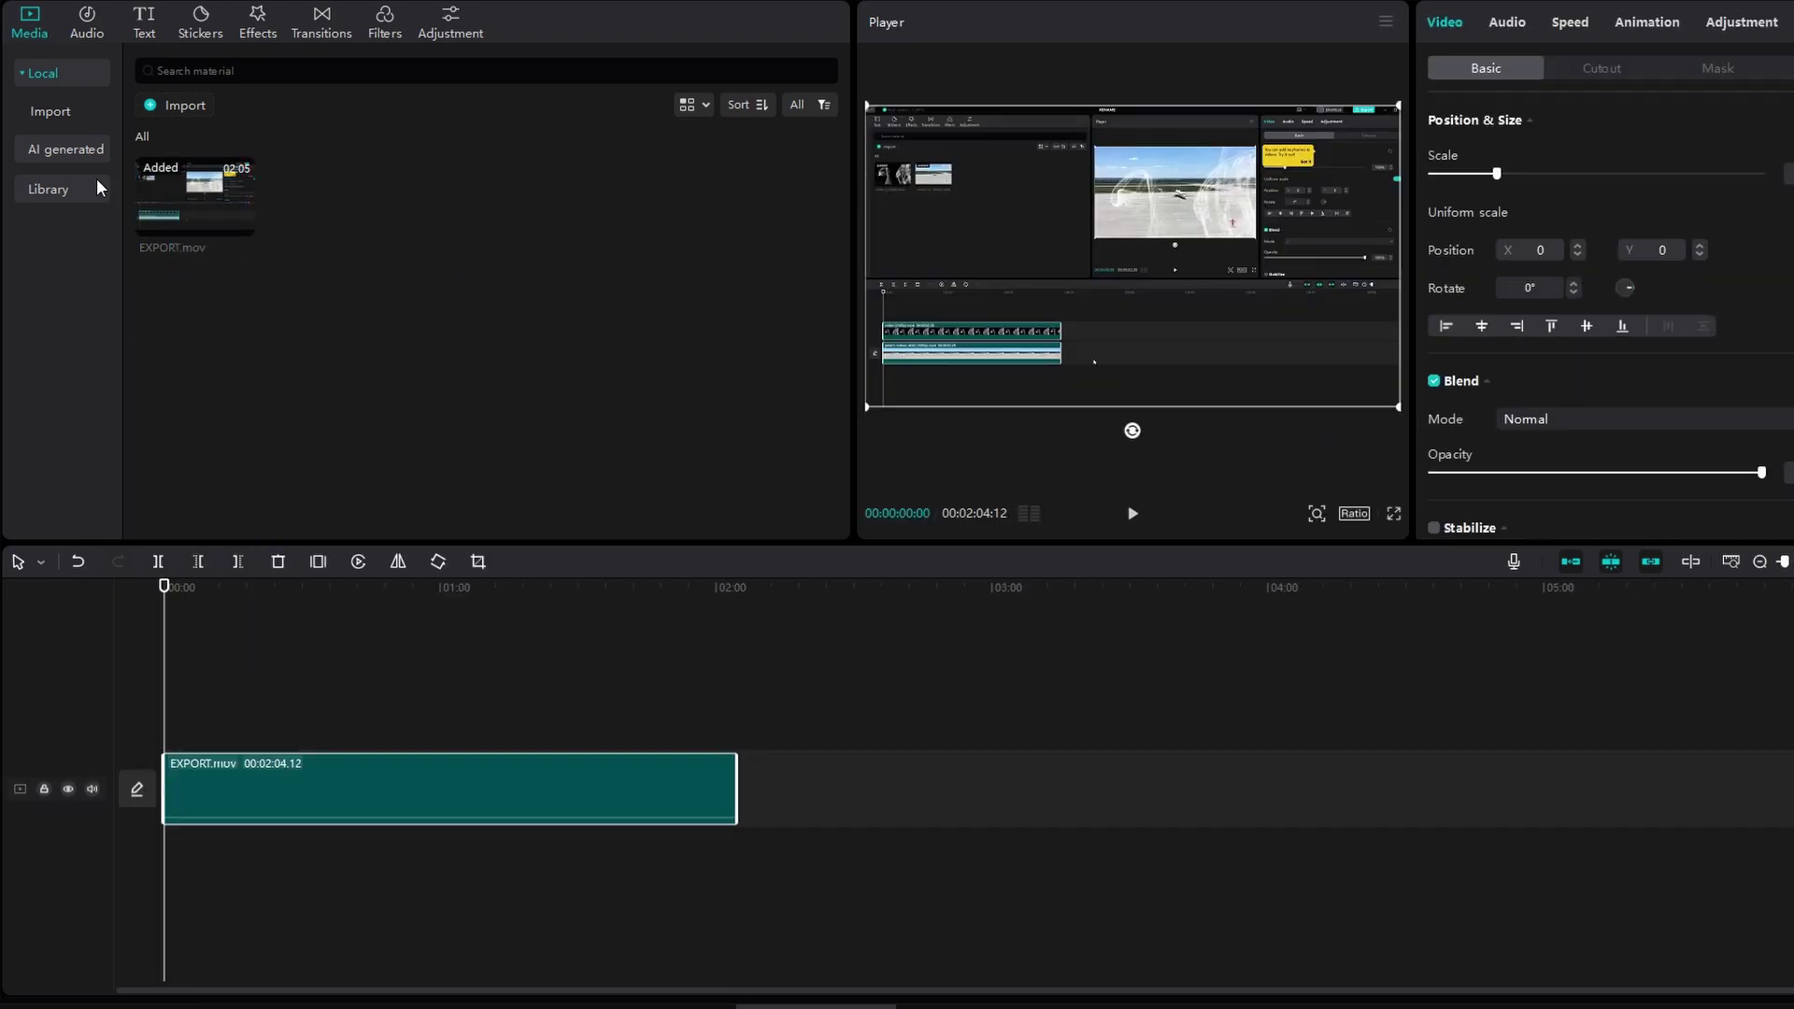
Create auto captions from the clip's speech with English as the language.
{"action": "left_click", "coordinate": [155, 31]}
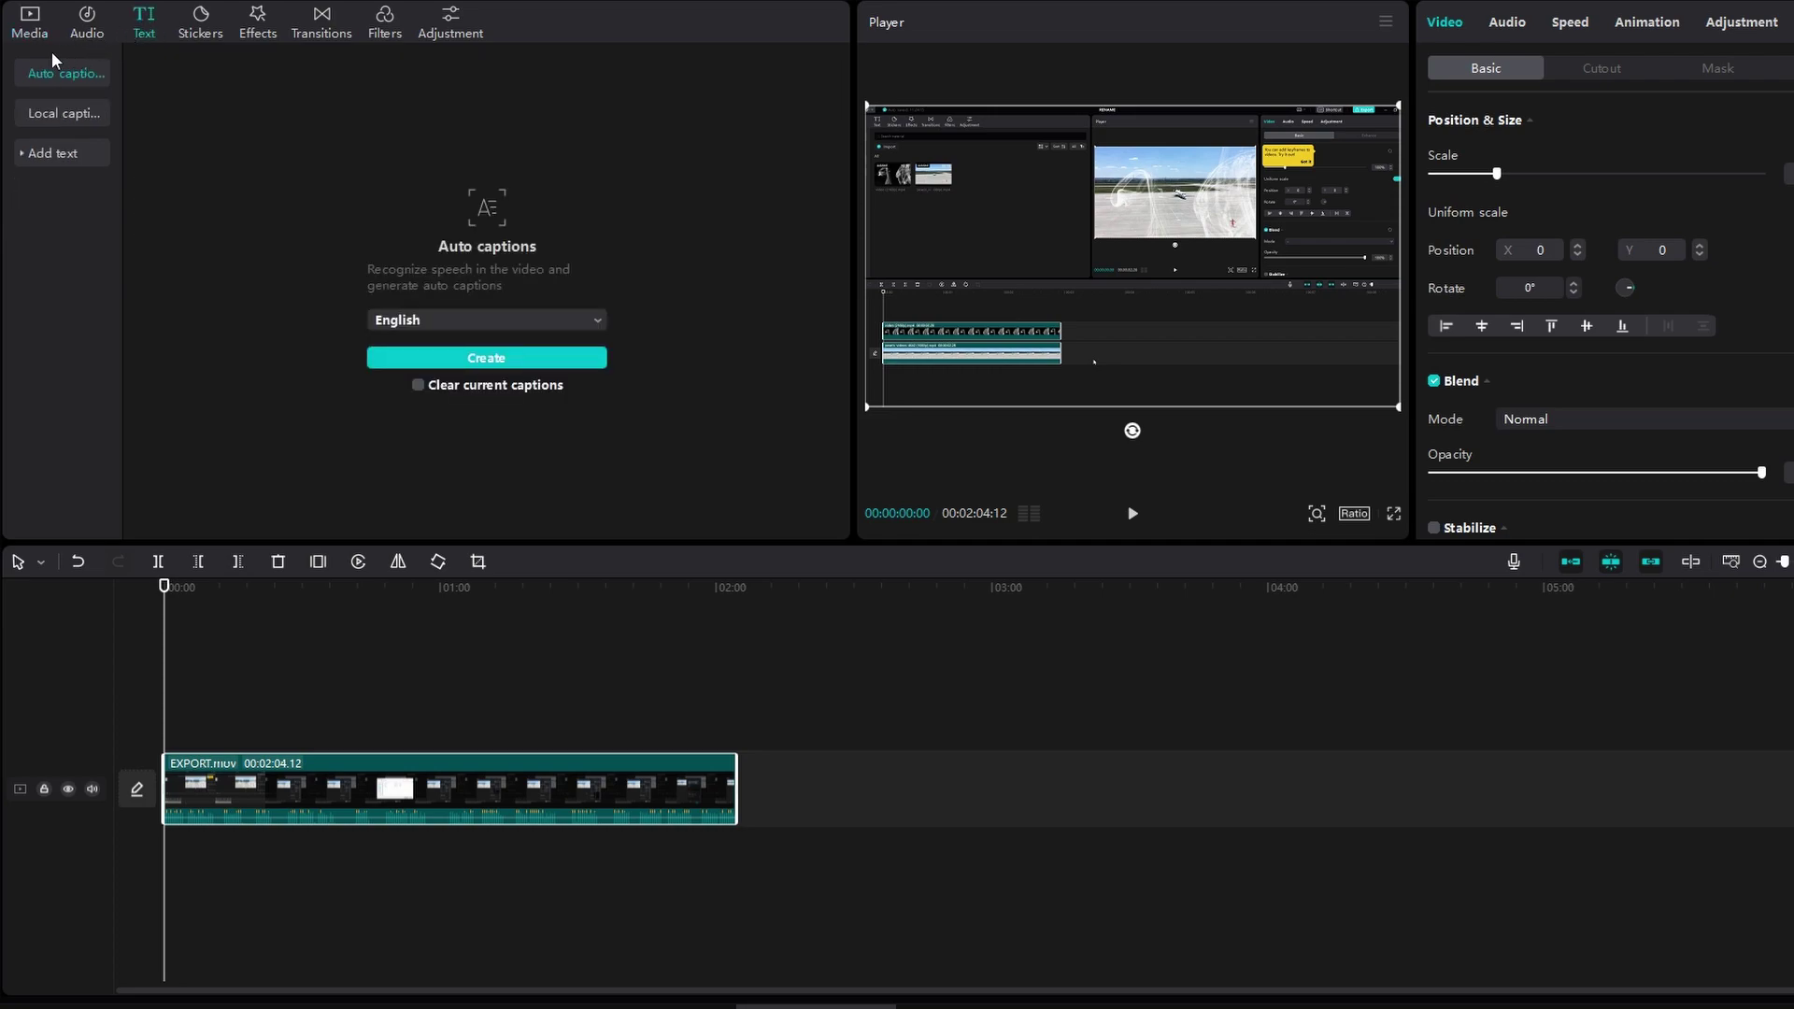
{"action": "left_click", "coordinate": [485, 324]}
{"action": "scroll", "coordinate": [453, 447], "scroll_direction": "down", "scroll_amount": 5}
{"action": "scroll", "coordinate": [453, 447], "scroll_direction": "down", "scroll_amount": 1}
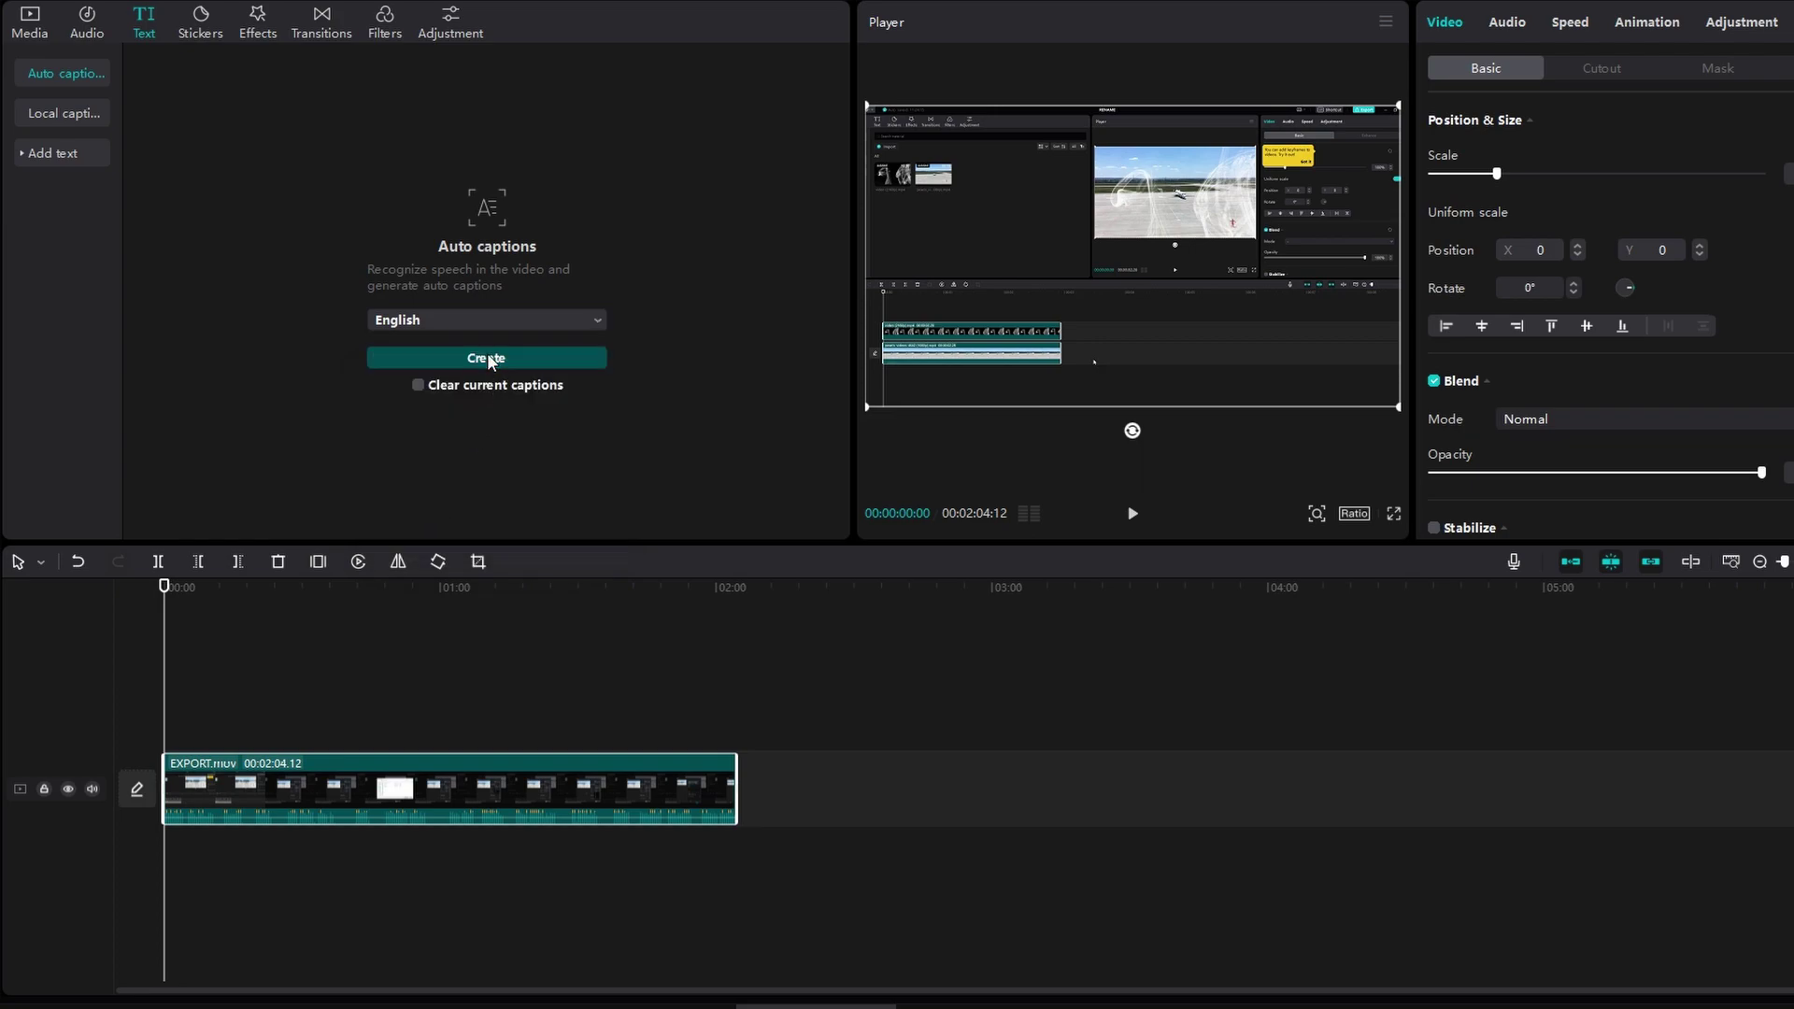
{"action": "left_click", "coordinate": [489, 358]}
Play back the captions and mute the video track's audio.
{"action": "key", "text": "space"}
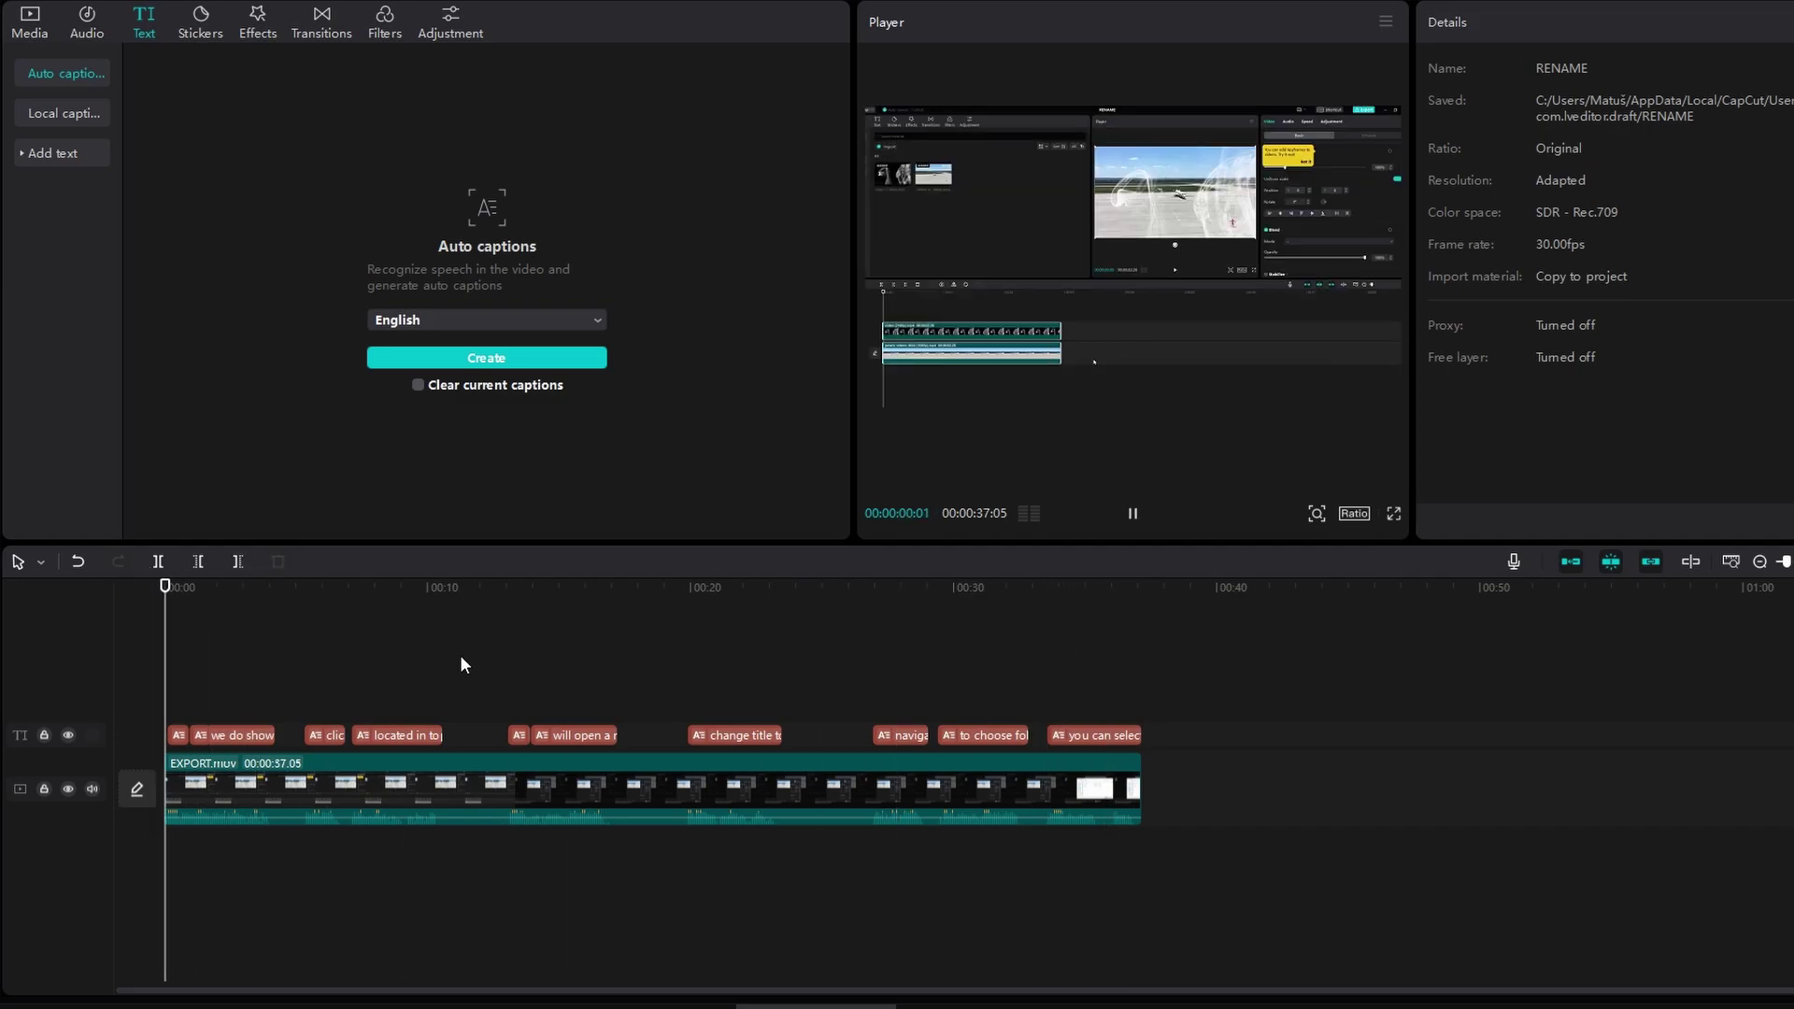
{"action": "key", "text": "space"}
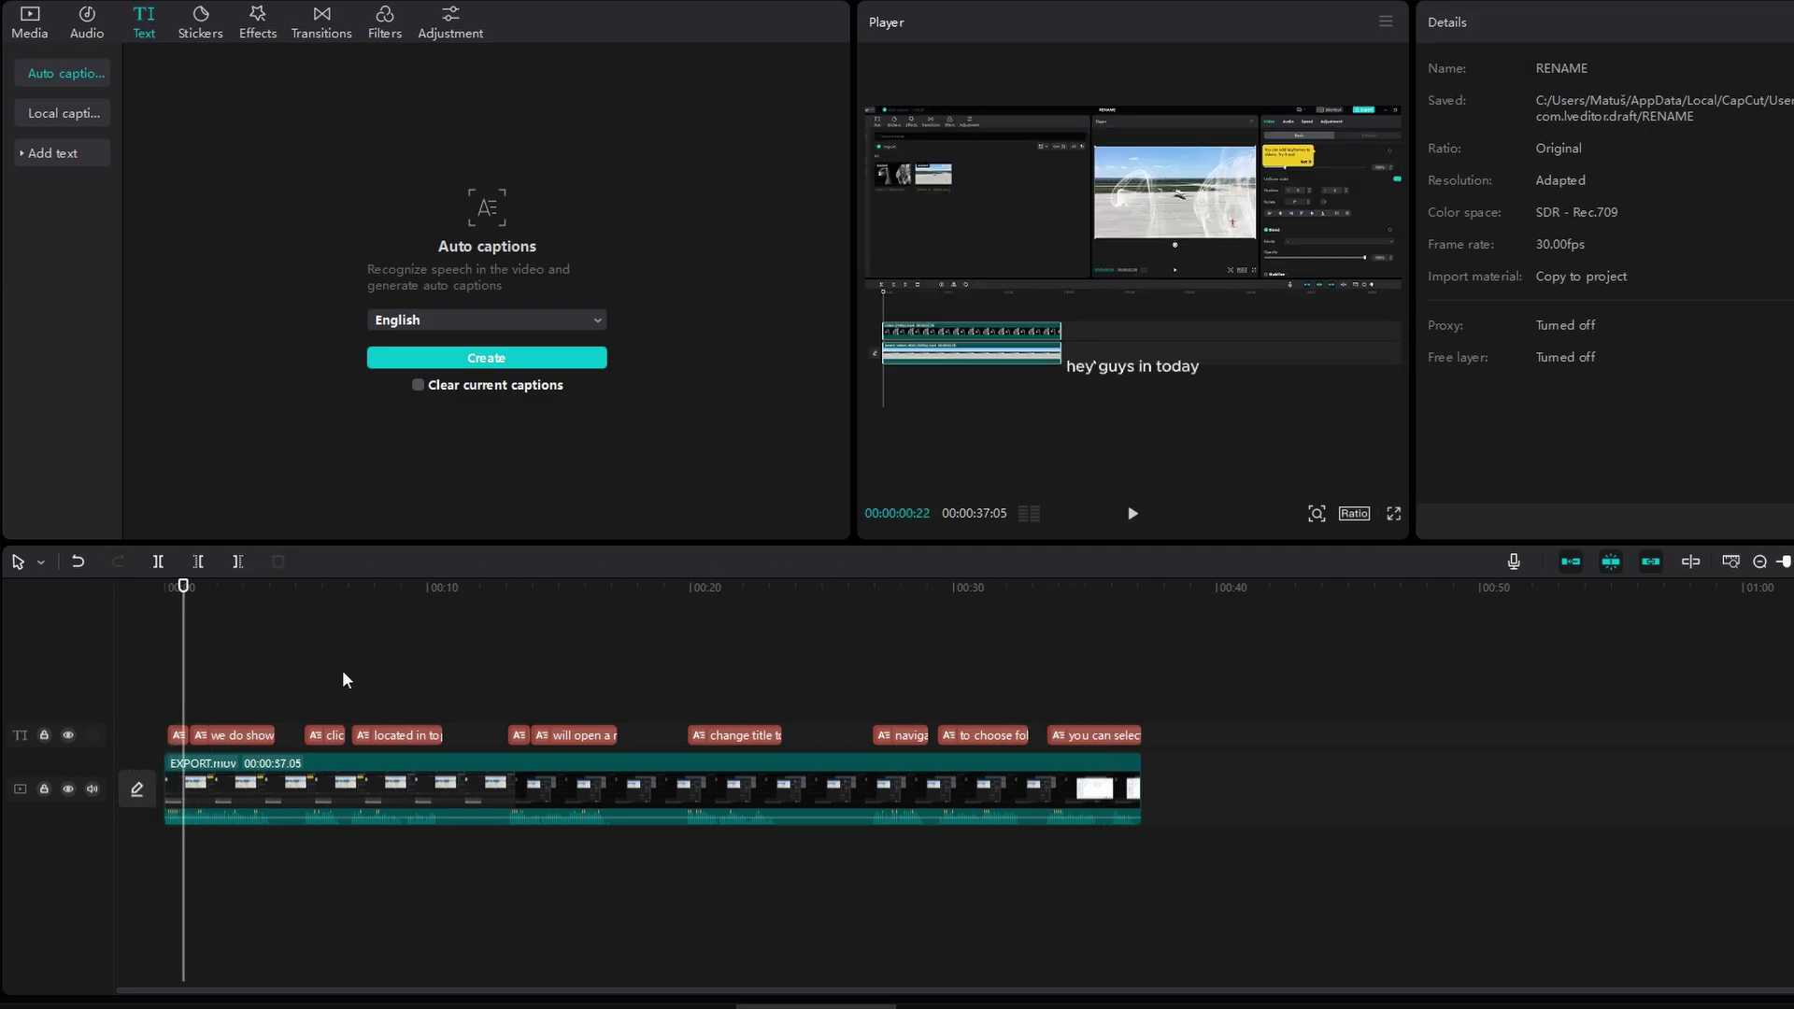
{"action": "left_click", "coordinate": [93, 788]}
{"action": "key", "text": "space"}
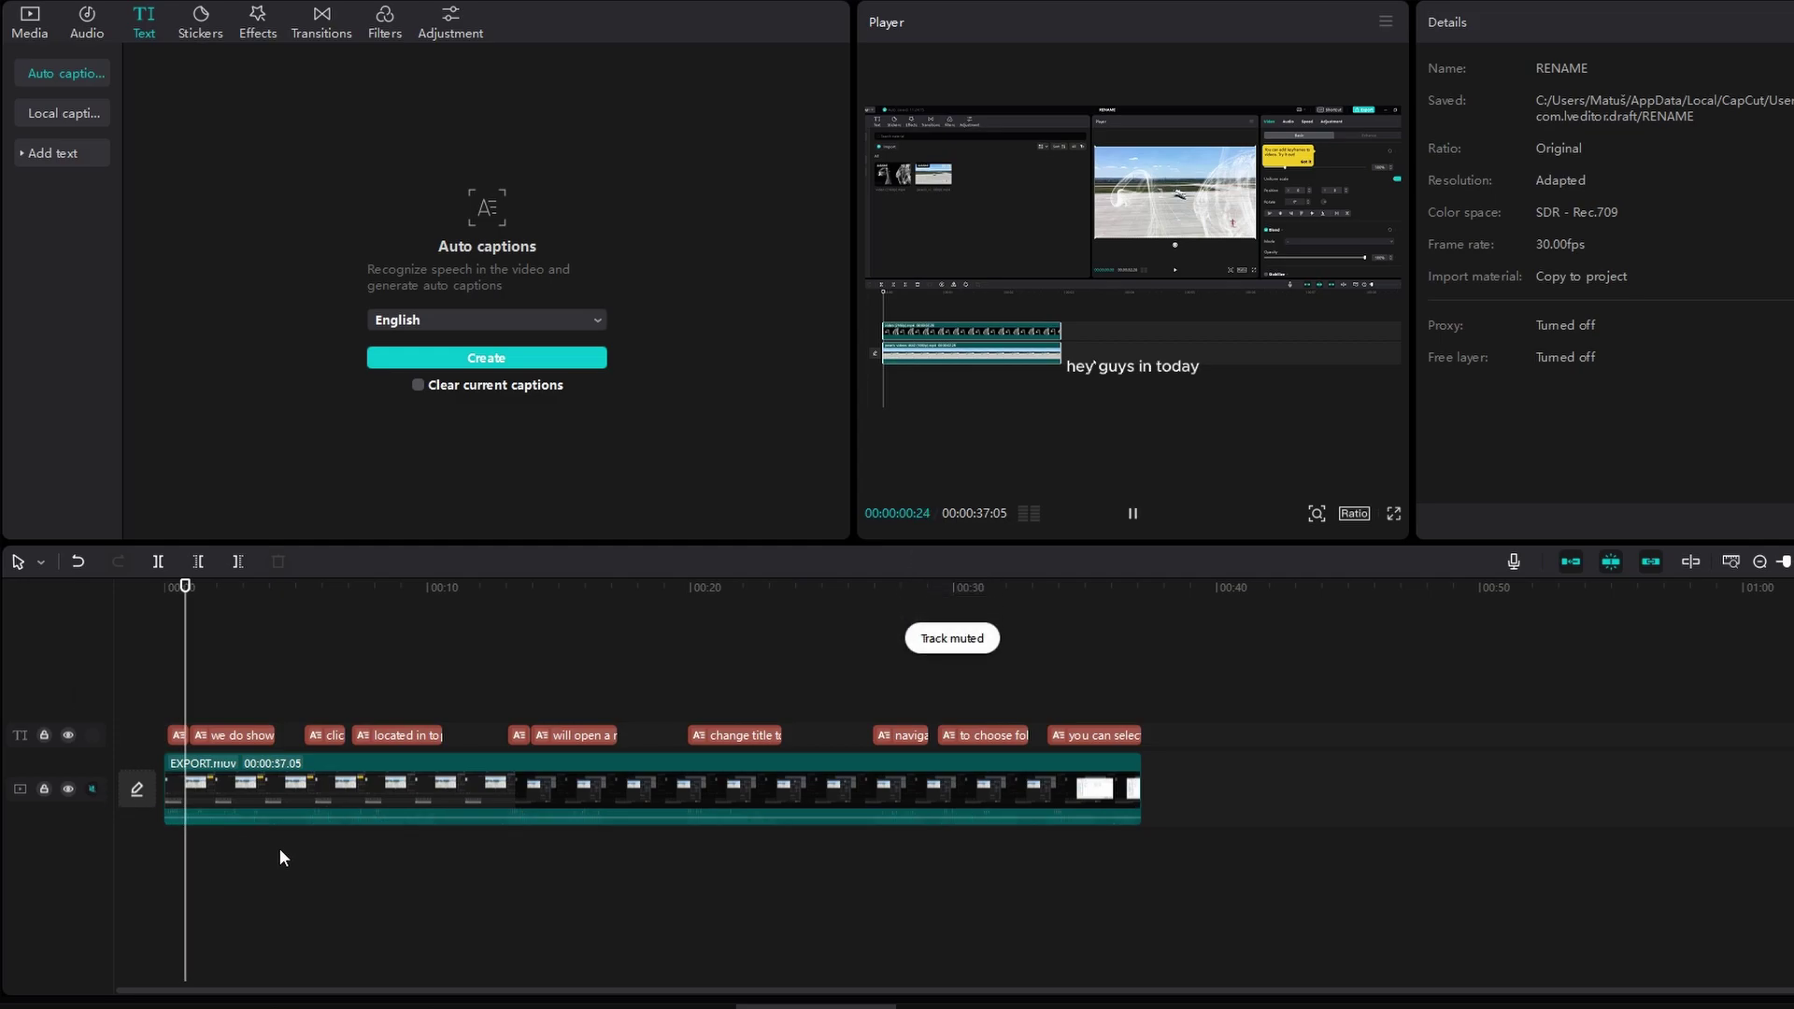
{"action": "key", "text": "space"}
Set all captions to font size 7, underlined, in lime green B6FF00.
{"action": "left_click", "coordinate": [241, 744]}
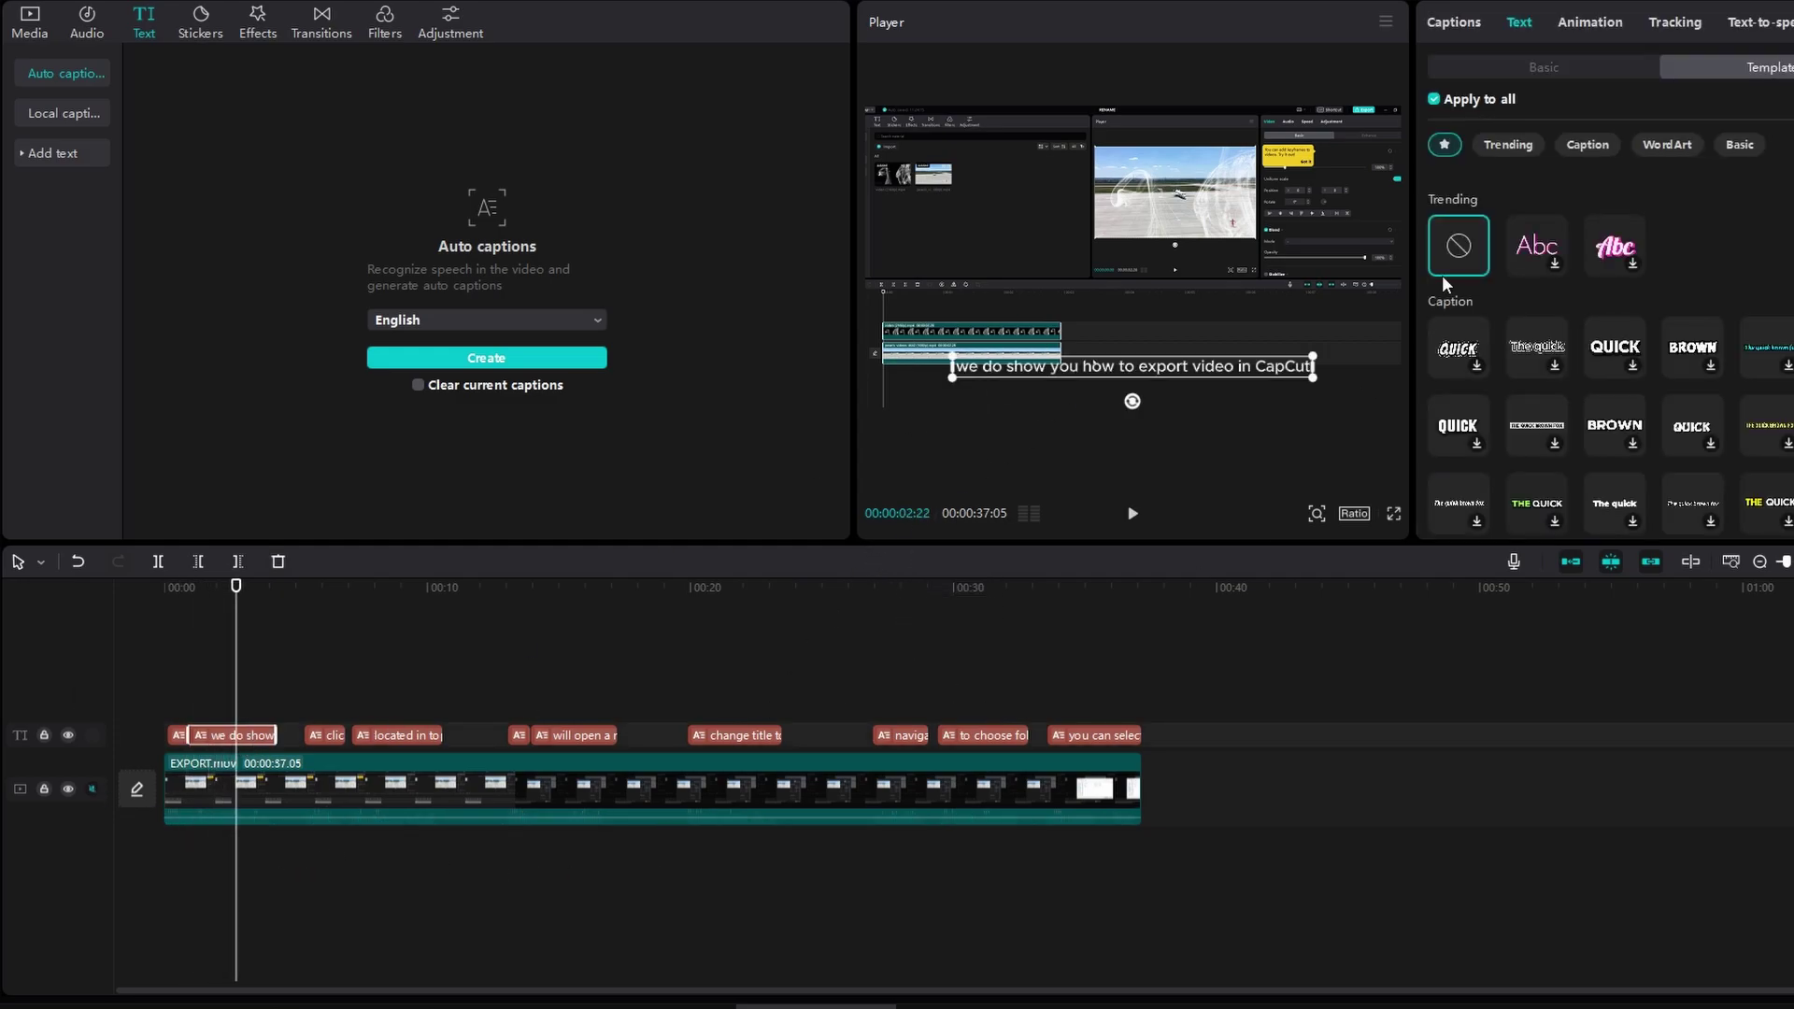
{"action": "left_click", "coordinate": [1543, 70]}
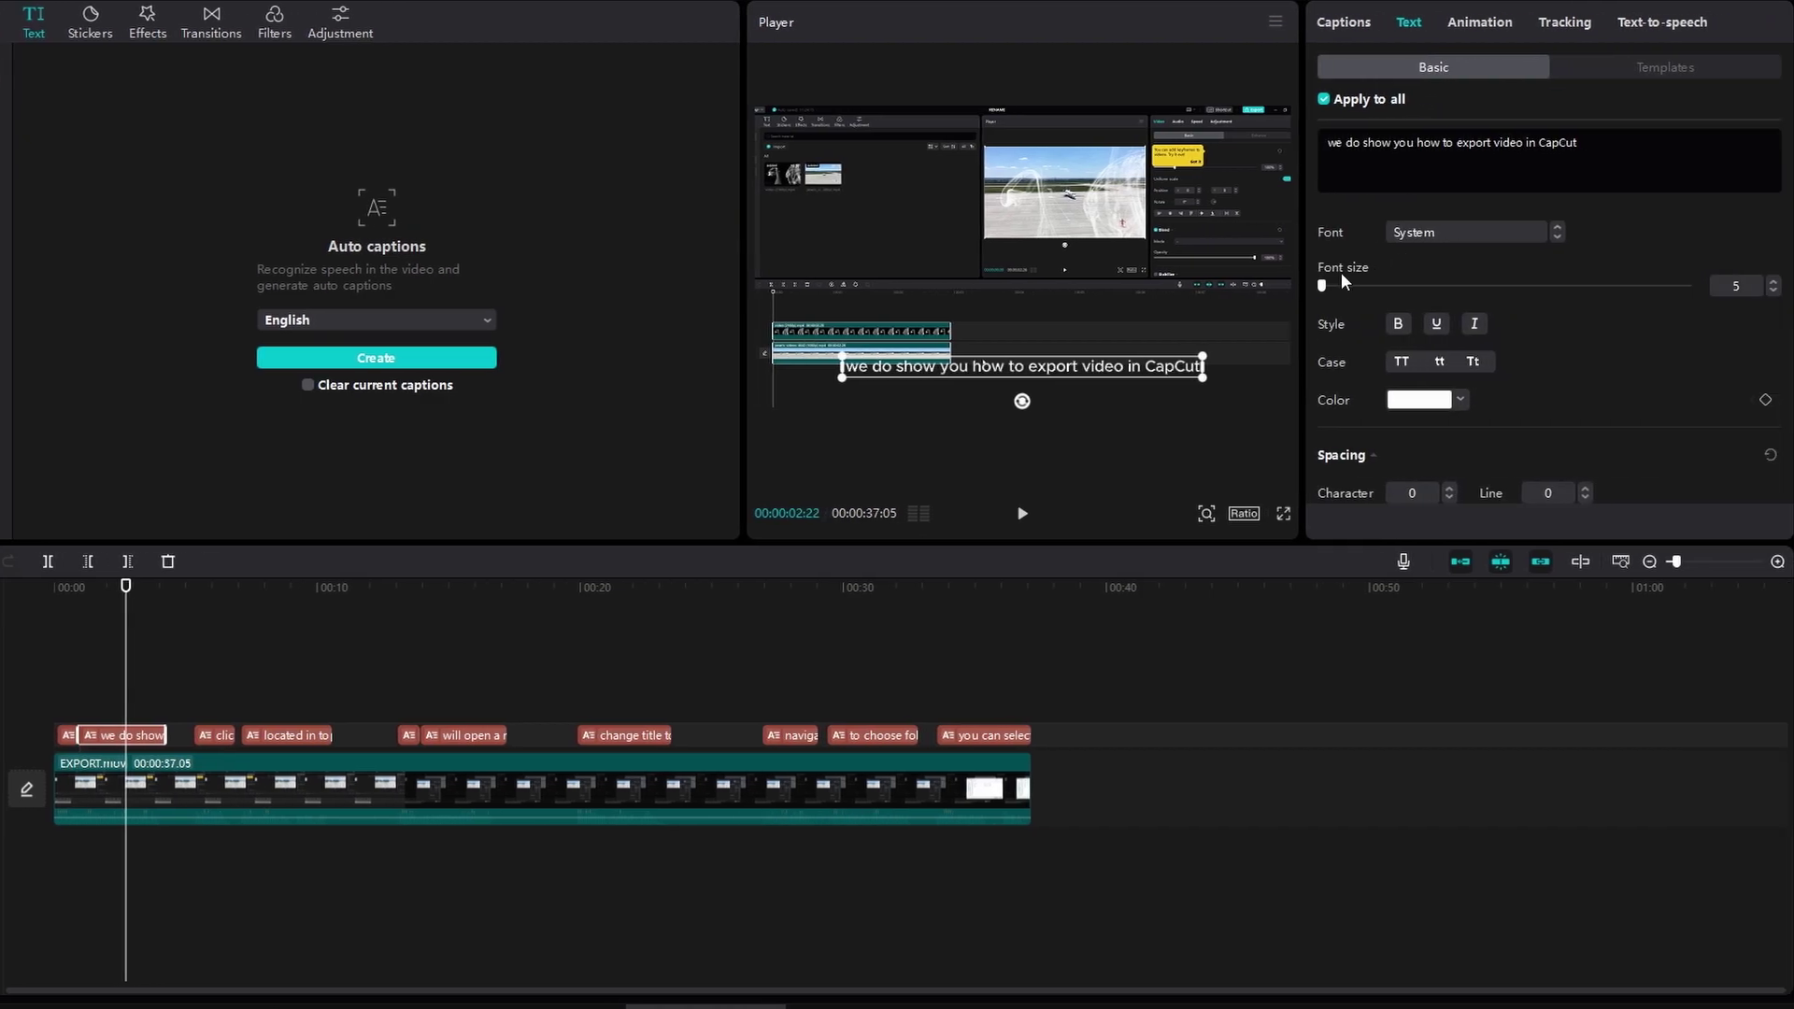
{"action": "left_click", "coordinate": [1327, 285]}
{"action": "left_click", "coordinate": [1435, 323]}
{"action": "left_click", "coordinate": [1460, 400]}
{"action": "left_click", "coordinate": [1423, 570]}
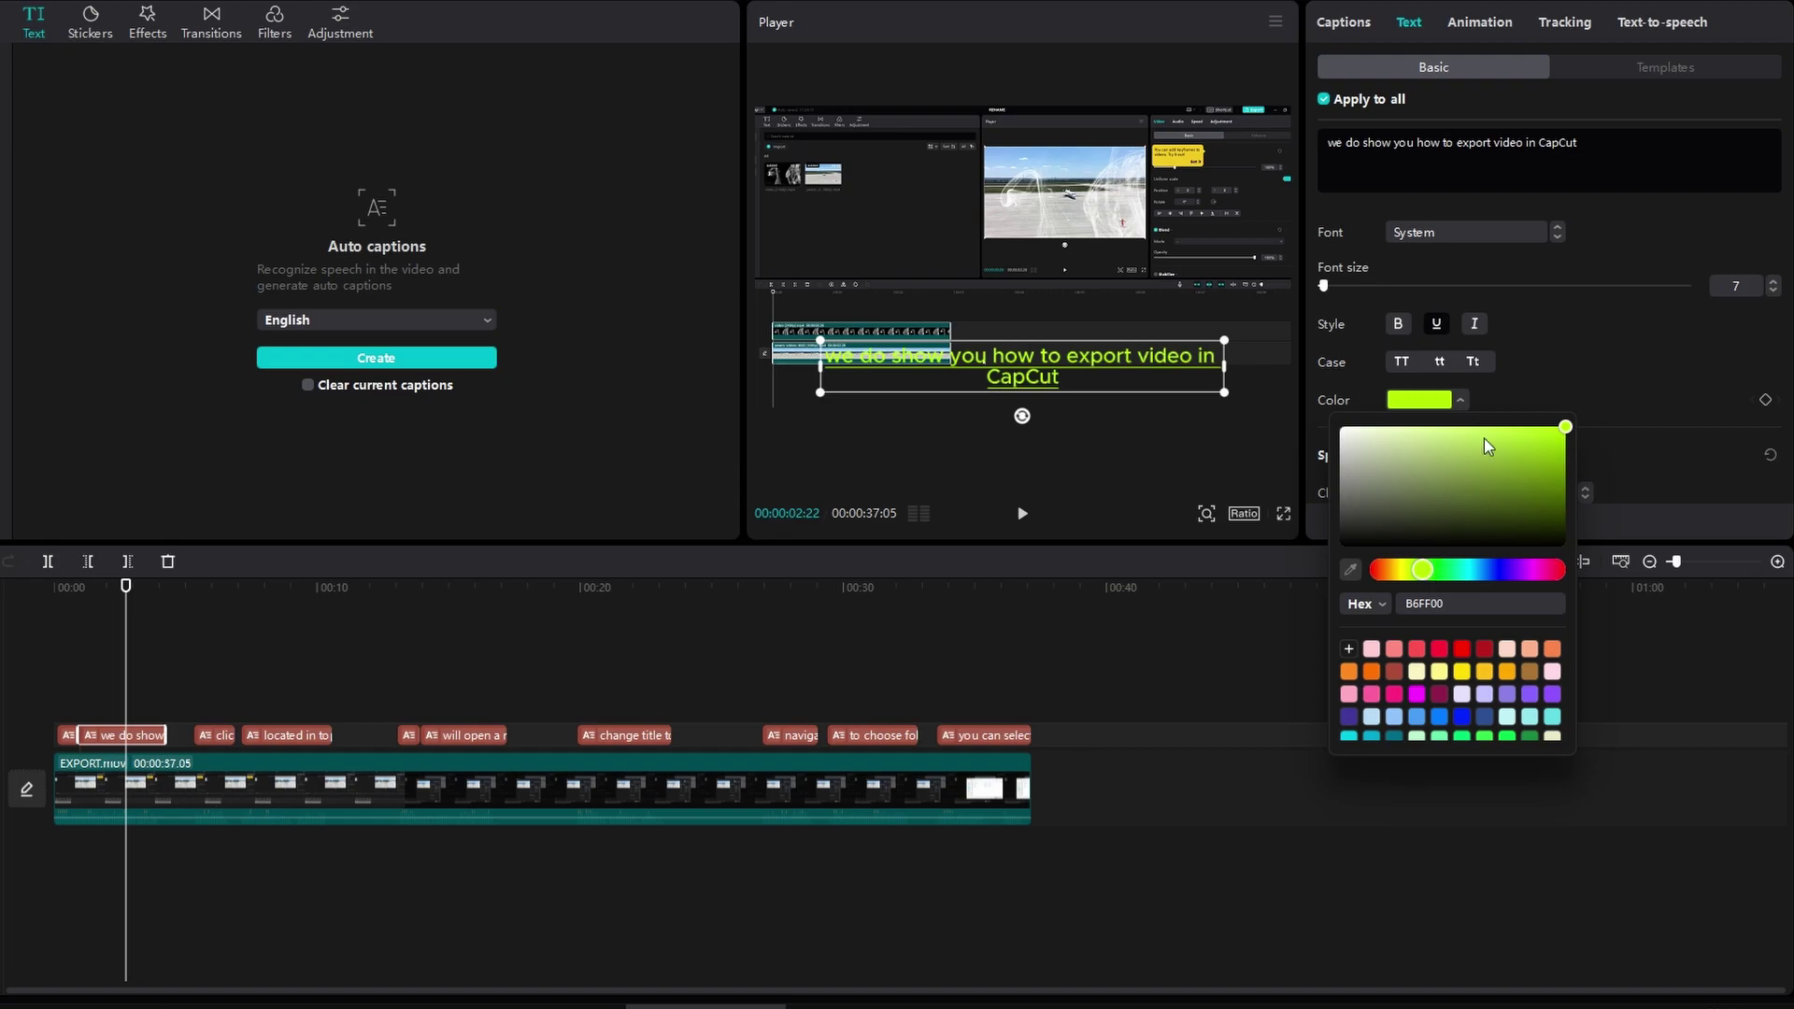
{"action": "left_click", "coordinate": [1603, 391]}
{"action": "scroll", "coordinate": [1448, 420], "scroll_direction": "down", "scroll_amount": 2}
{"action": "scroll", "coordinate": [1447, 420], "scroll_direction": "down", "scroll_amount": 1}
{"action": "scroll", "coordinate": [1448, 420], "scroll_direction": "down", "scroll_amount": 1}
{"action": "scroll", "coordinate": [1448, 421], "scroll_direction": "down", "scroll_amount": 1}
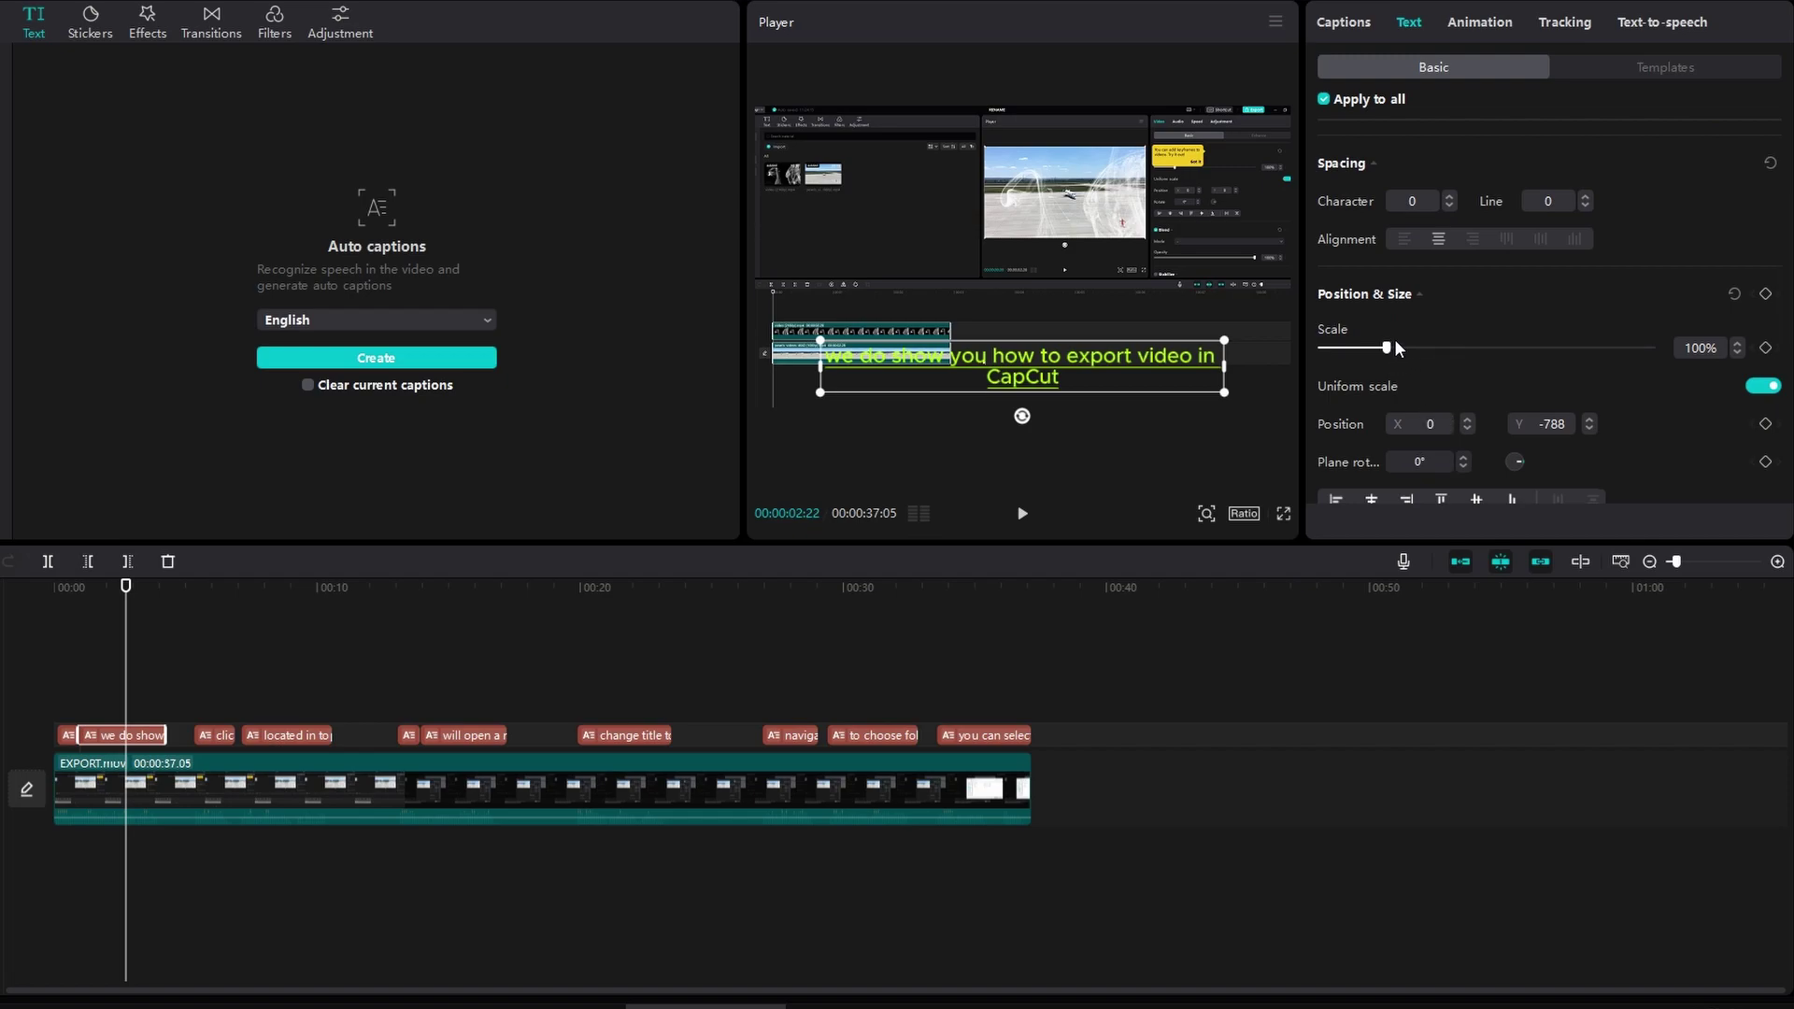
Scale the captions to 87% and drag them down and left in the frame.
{"action": "left_click_drag", "start_coordinate": [1386, 346], "coordinate": [1377, 346]}
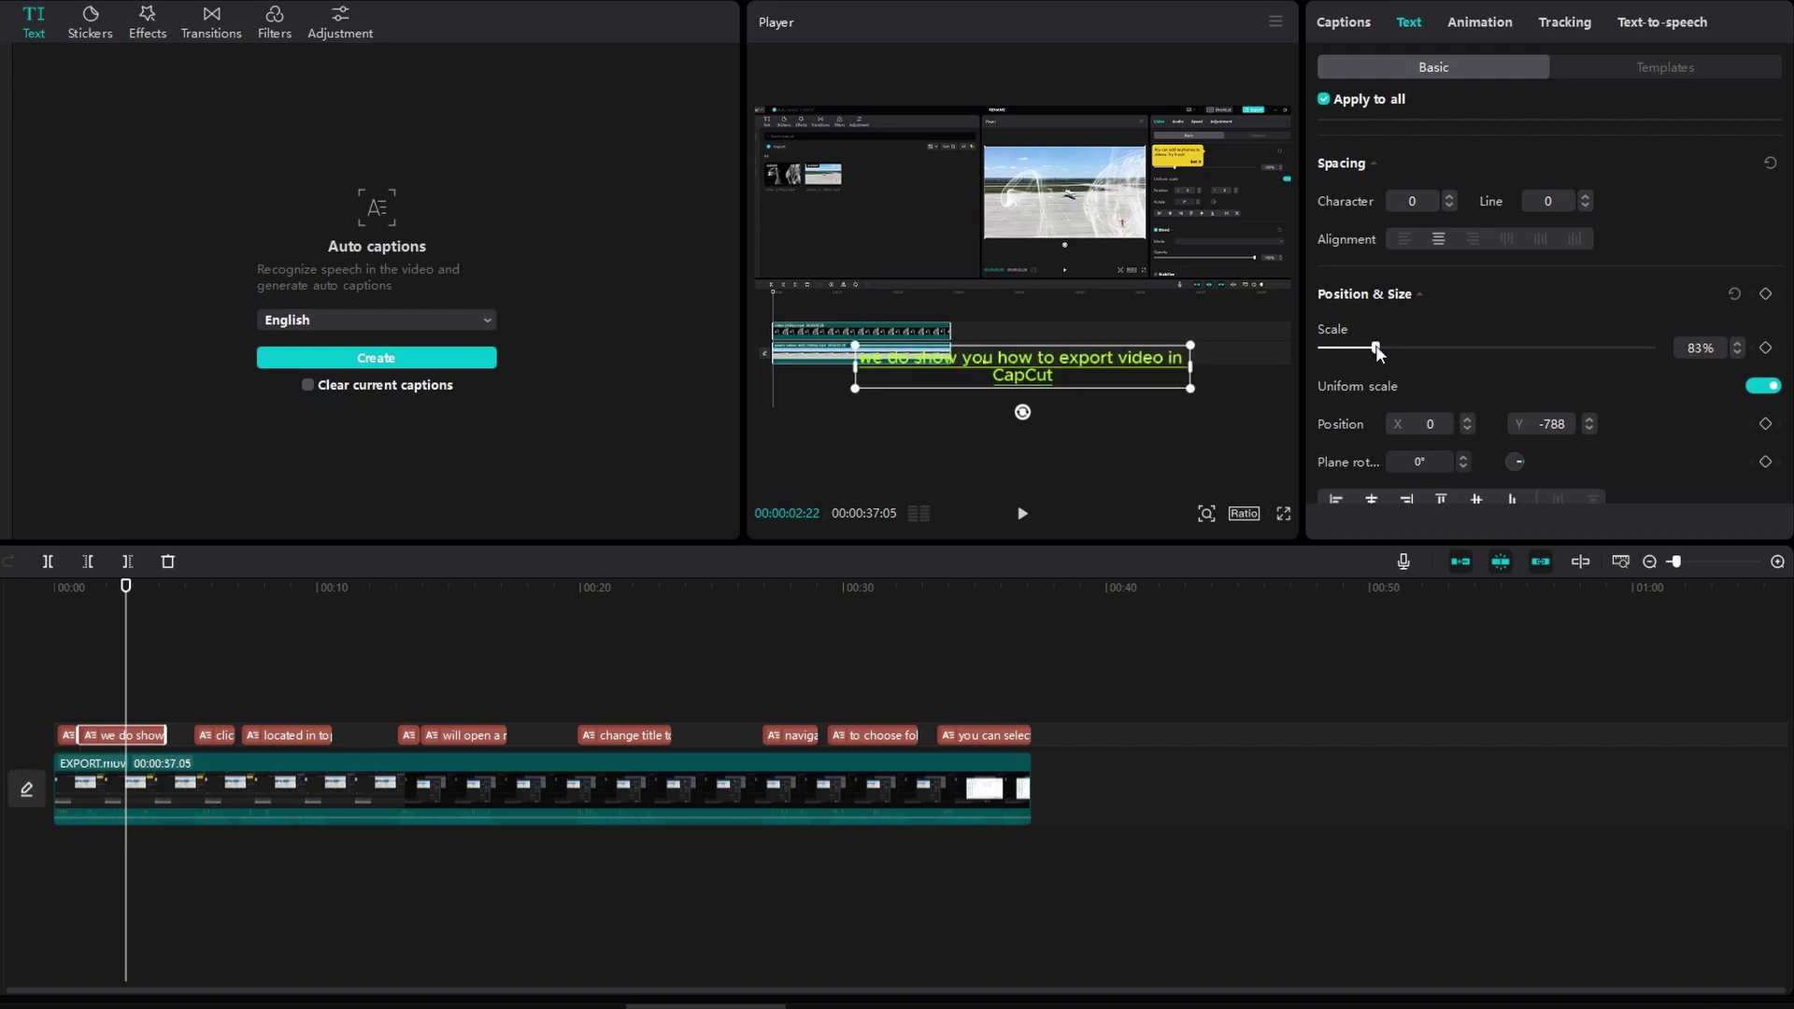
{"action": "left_click_drag", "start_coordinate": [1016, 367], "coordinate": [968, 384]}
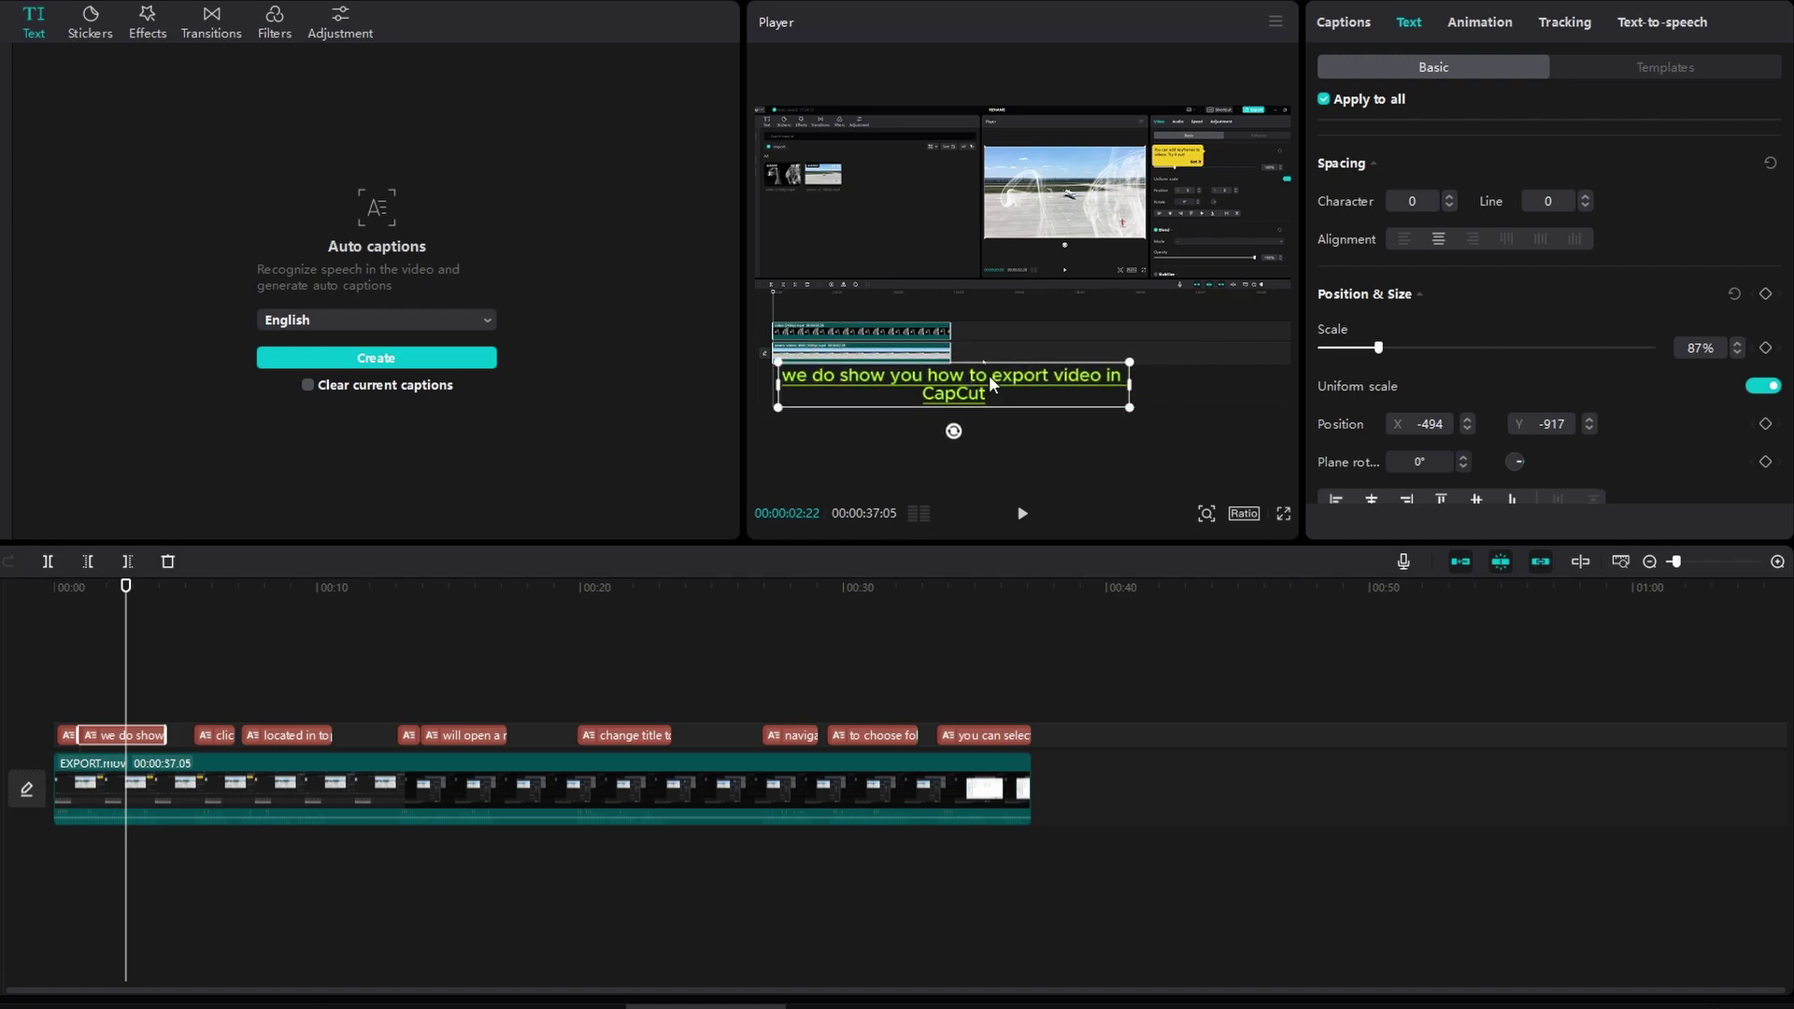
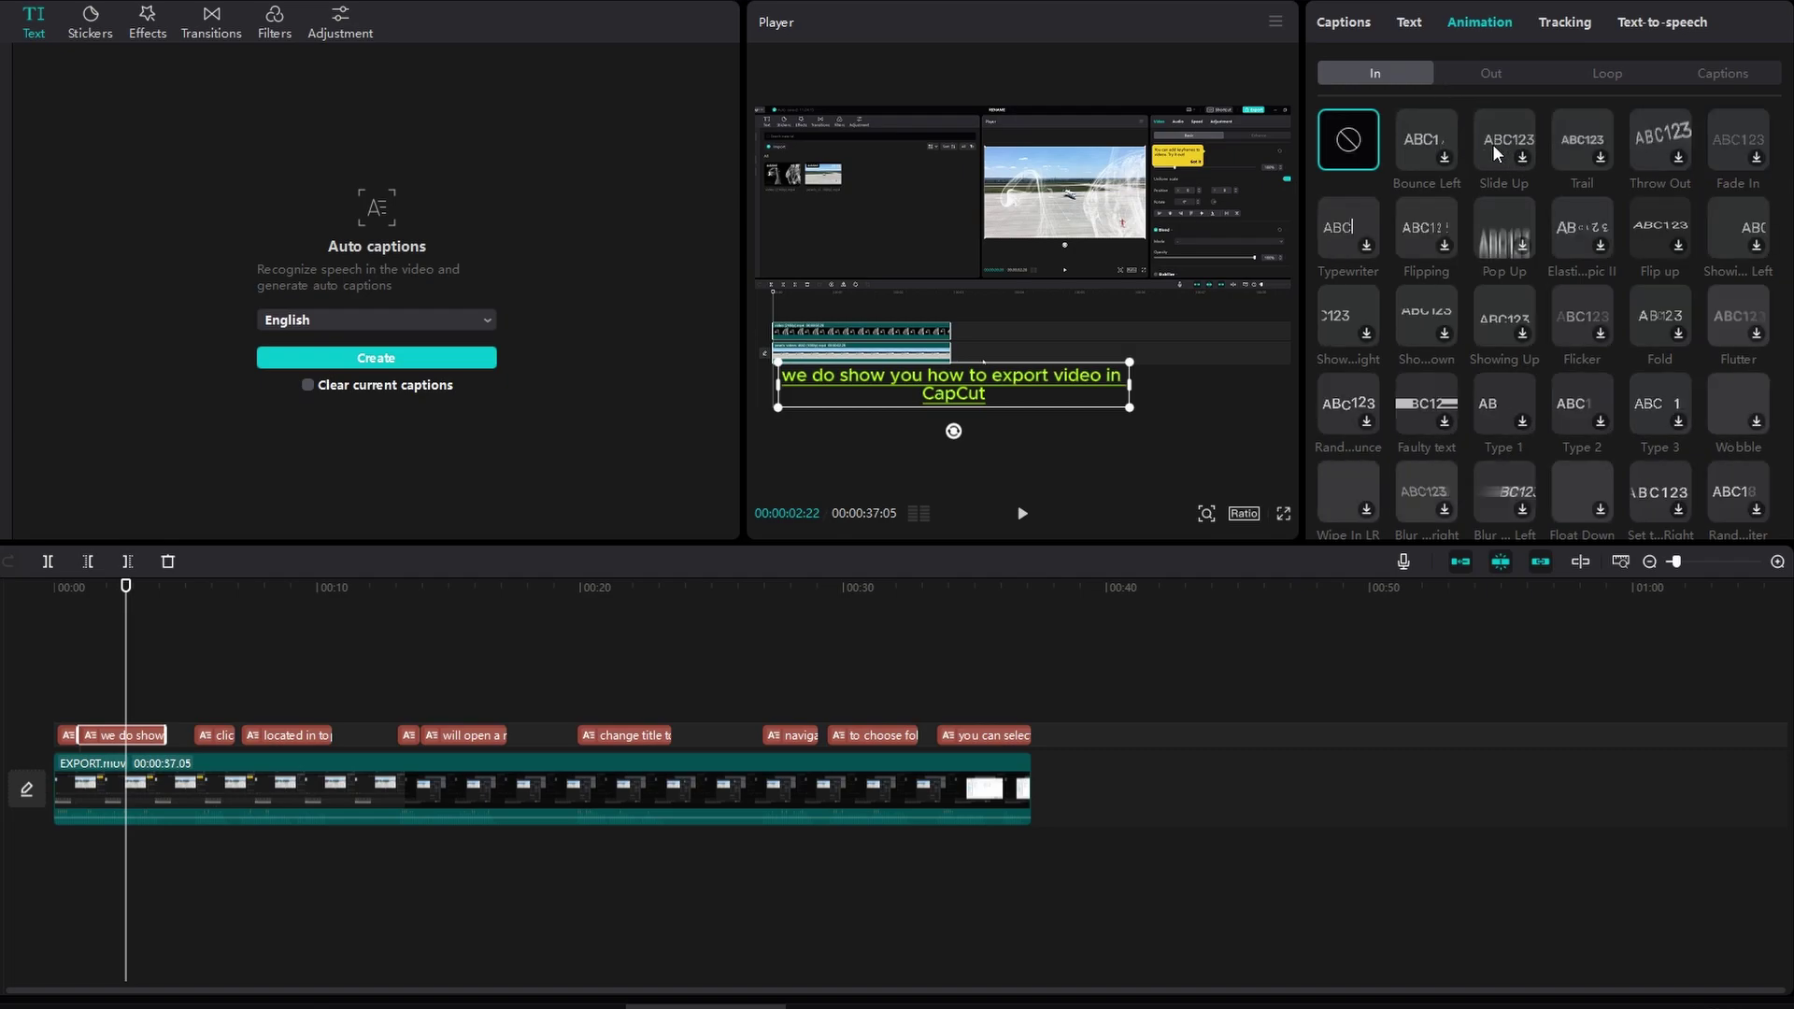
Apply the Trail entrance animation to the green captions.
{"action": "left_click", "coordinate": [1583, 150]}
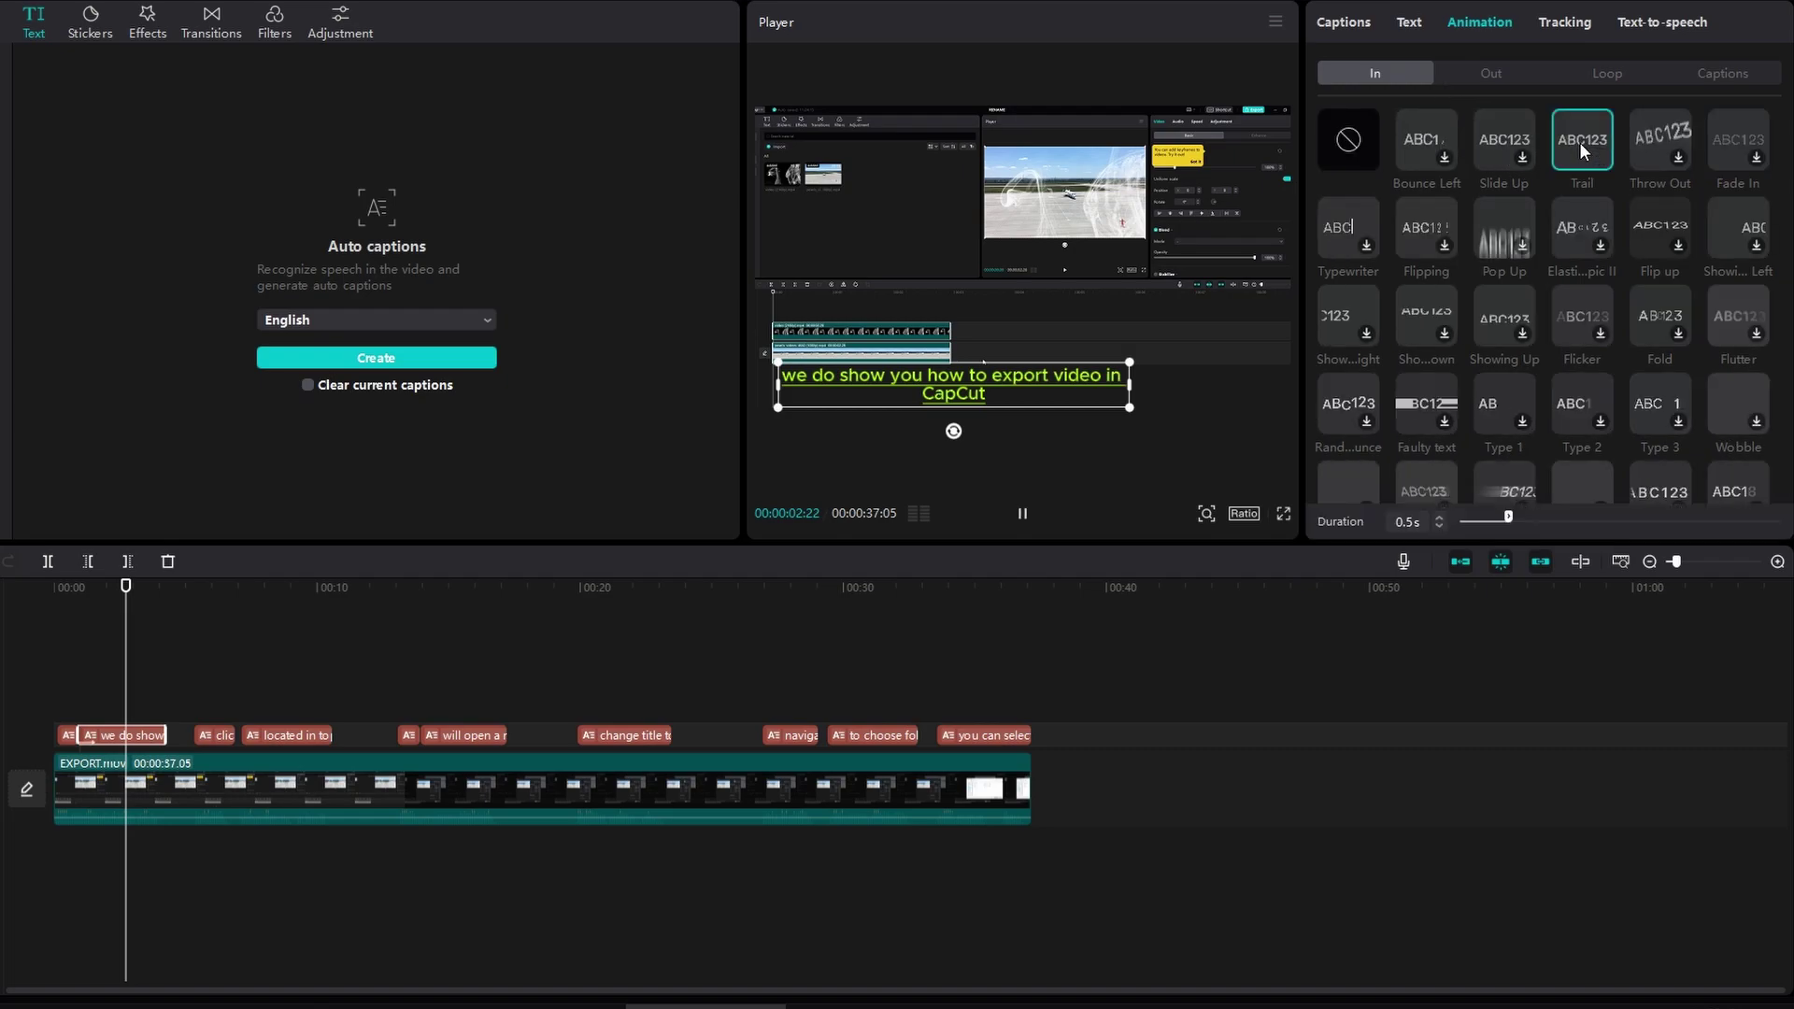
Select the second caption clip, "click on the exploration," for text styling.
{"action": "left_click", "coordinate": [211, 610]}
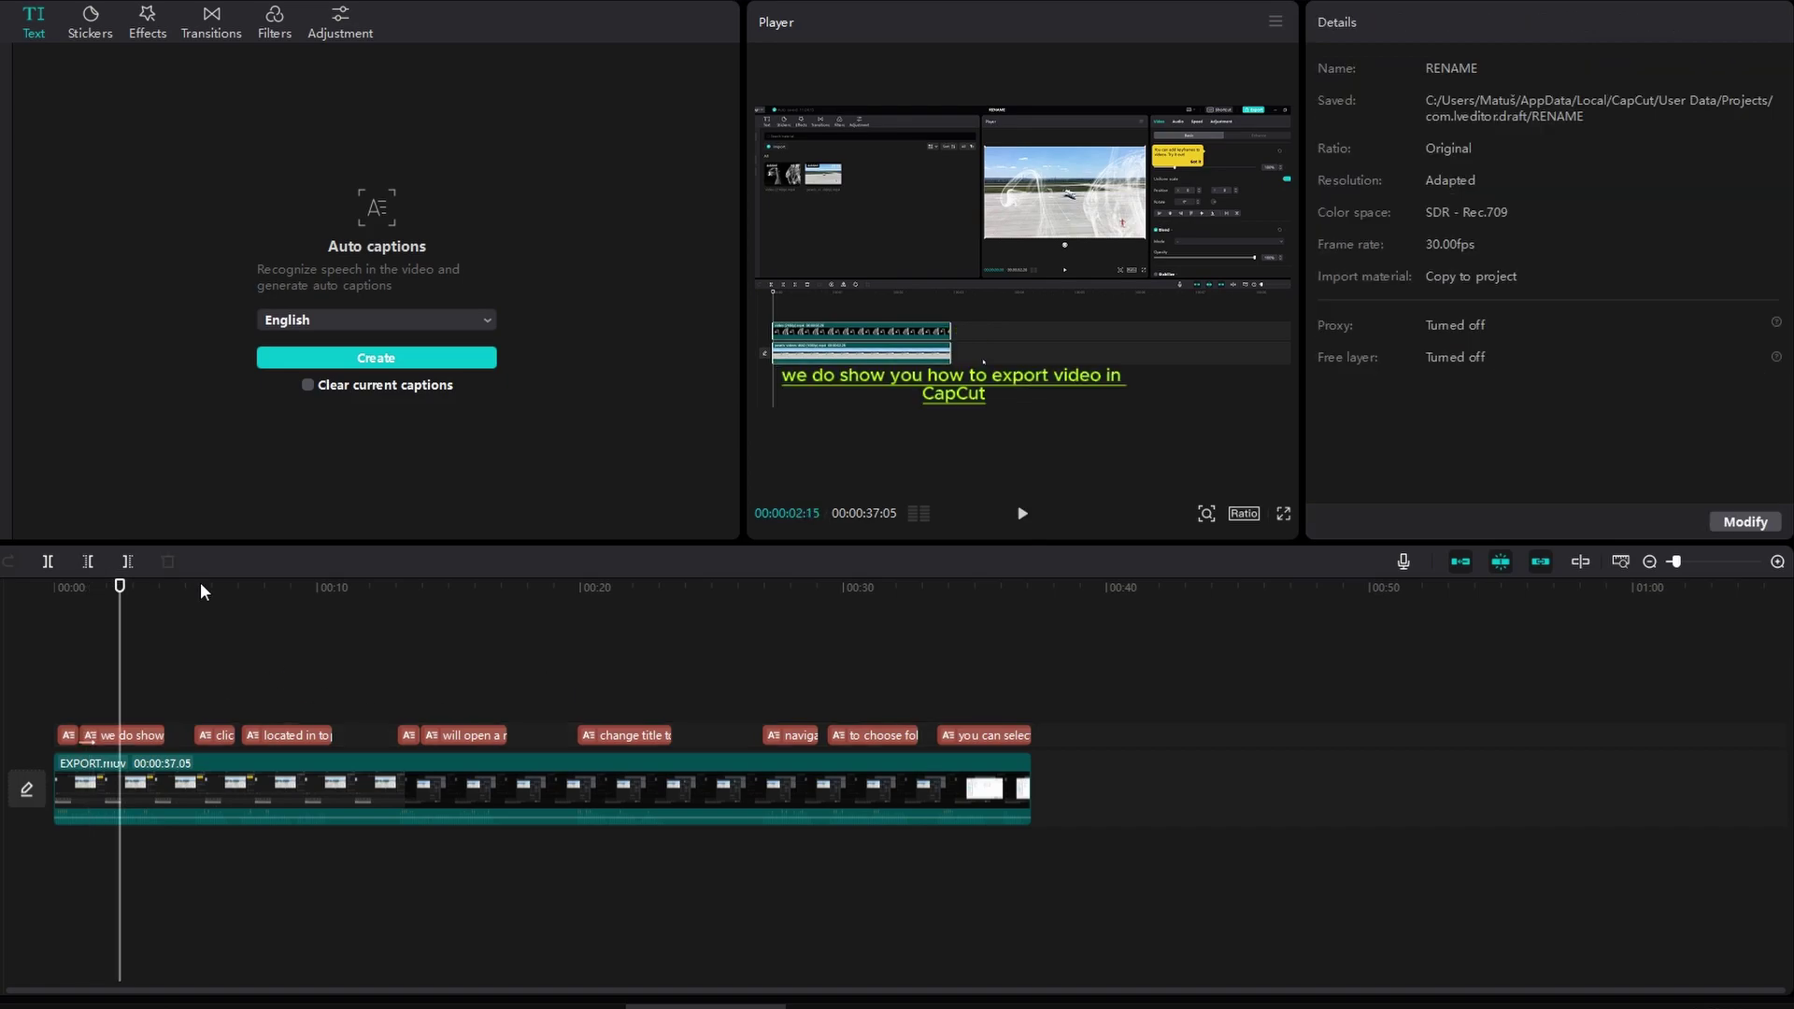
{"action": "left_click", "coordinate": [211, 737]}
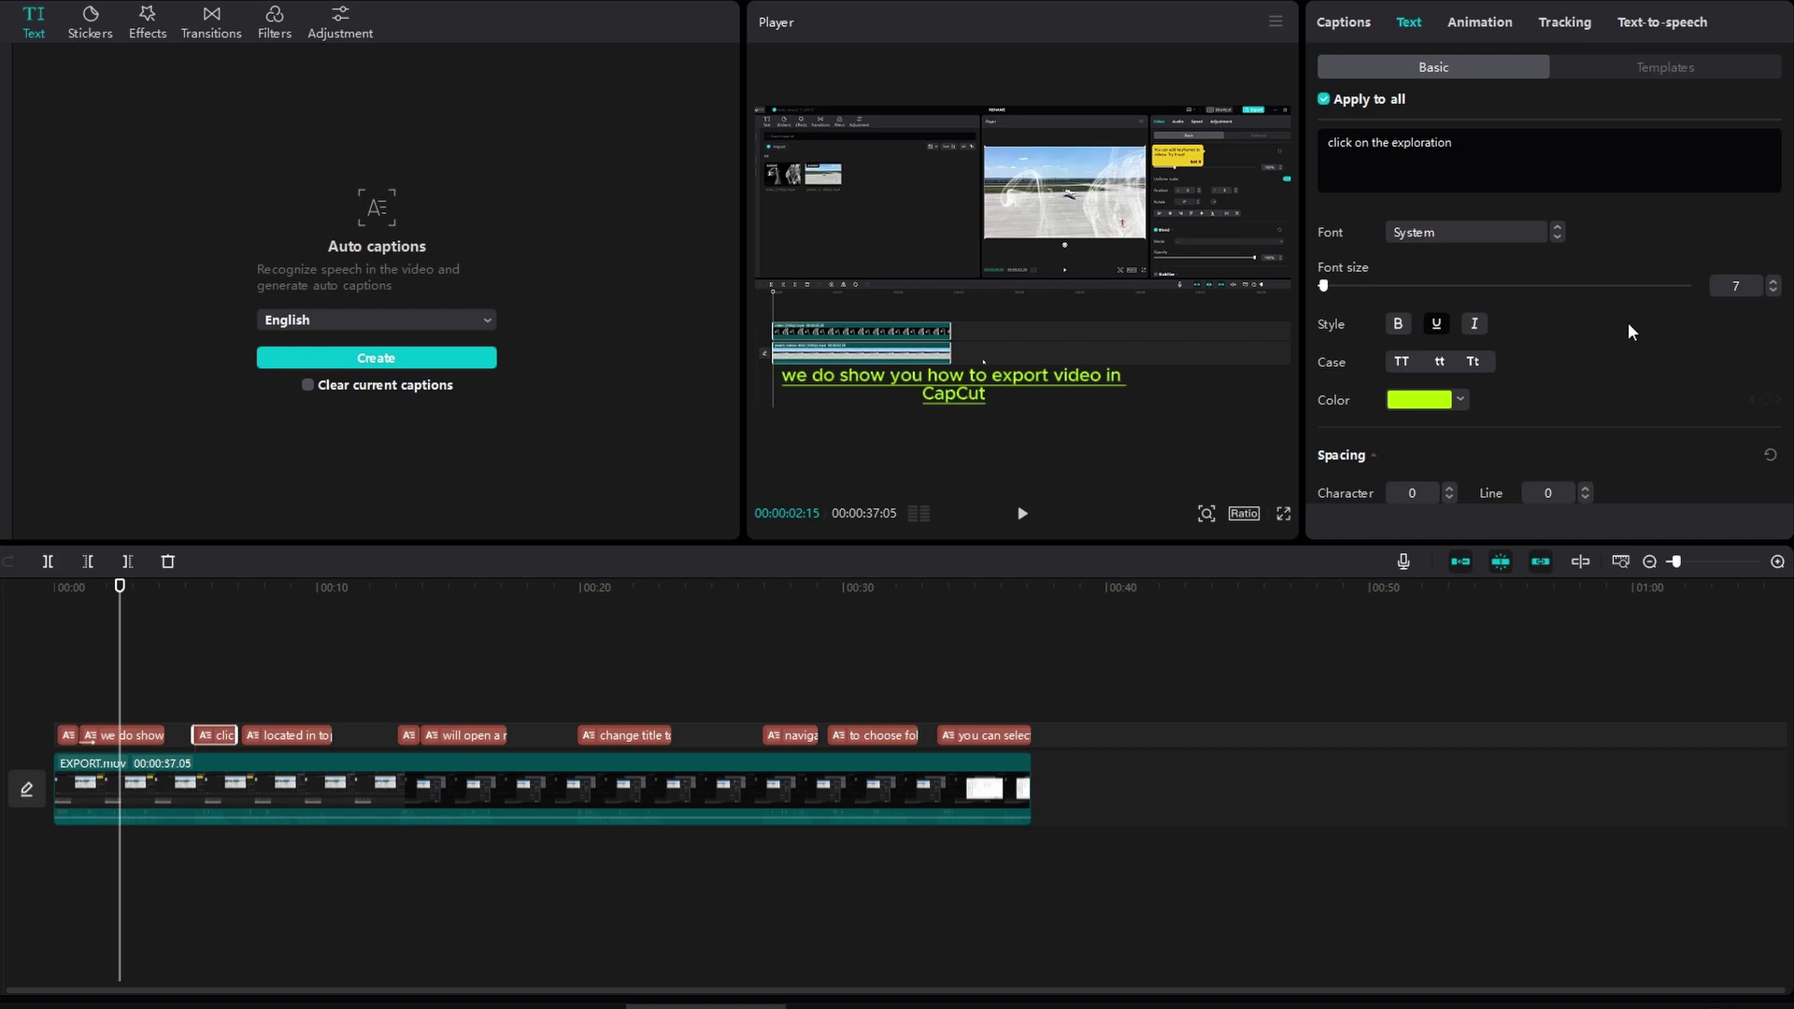
{"action": "scroll", "coordinate": [1612, 315], "scroll_direction": "down", "scroll_amount": 5}
{"action": "scroll", "coordinate": [1606, 312], "scroll_direction": "down", "scroll_amount": 2}
{"action": "scroll", "coordinate": [1605, 312], "scroll_direction": "down", "scroll_amount": 1}
{"action": "scroll", "coordinate": [1603, 316], "scroll_direction": "down", "scroll_amount": 3}
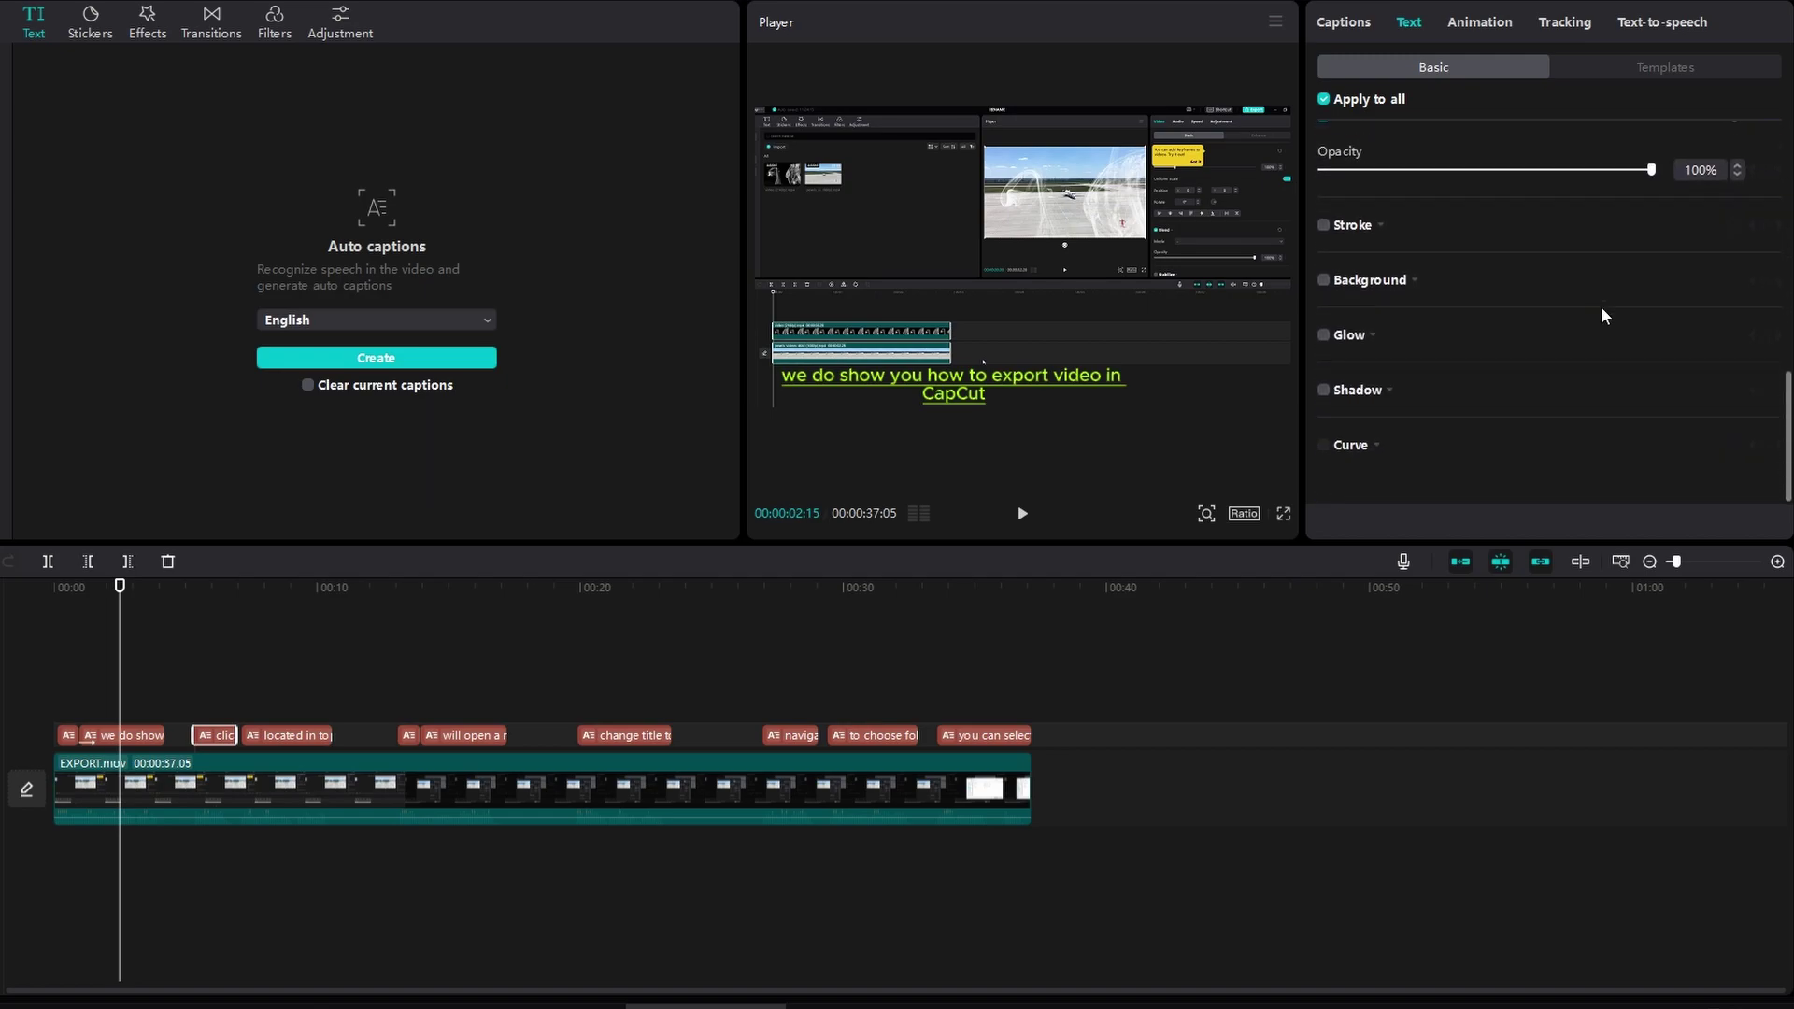
{"action": "scroll", "coordinate": [1601, 313], "scroll_direction": "up", "scroll_amount": 5}
{"action": "scroll", "coordinate": [1602, 313], "scroll_direction": "down", "scroll_amount": 1}
{"action": "scroll", "coordinate": [1582, 300], "scroll_direction": "down", "scroll_amount": 4}
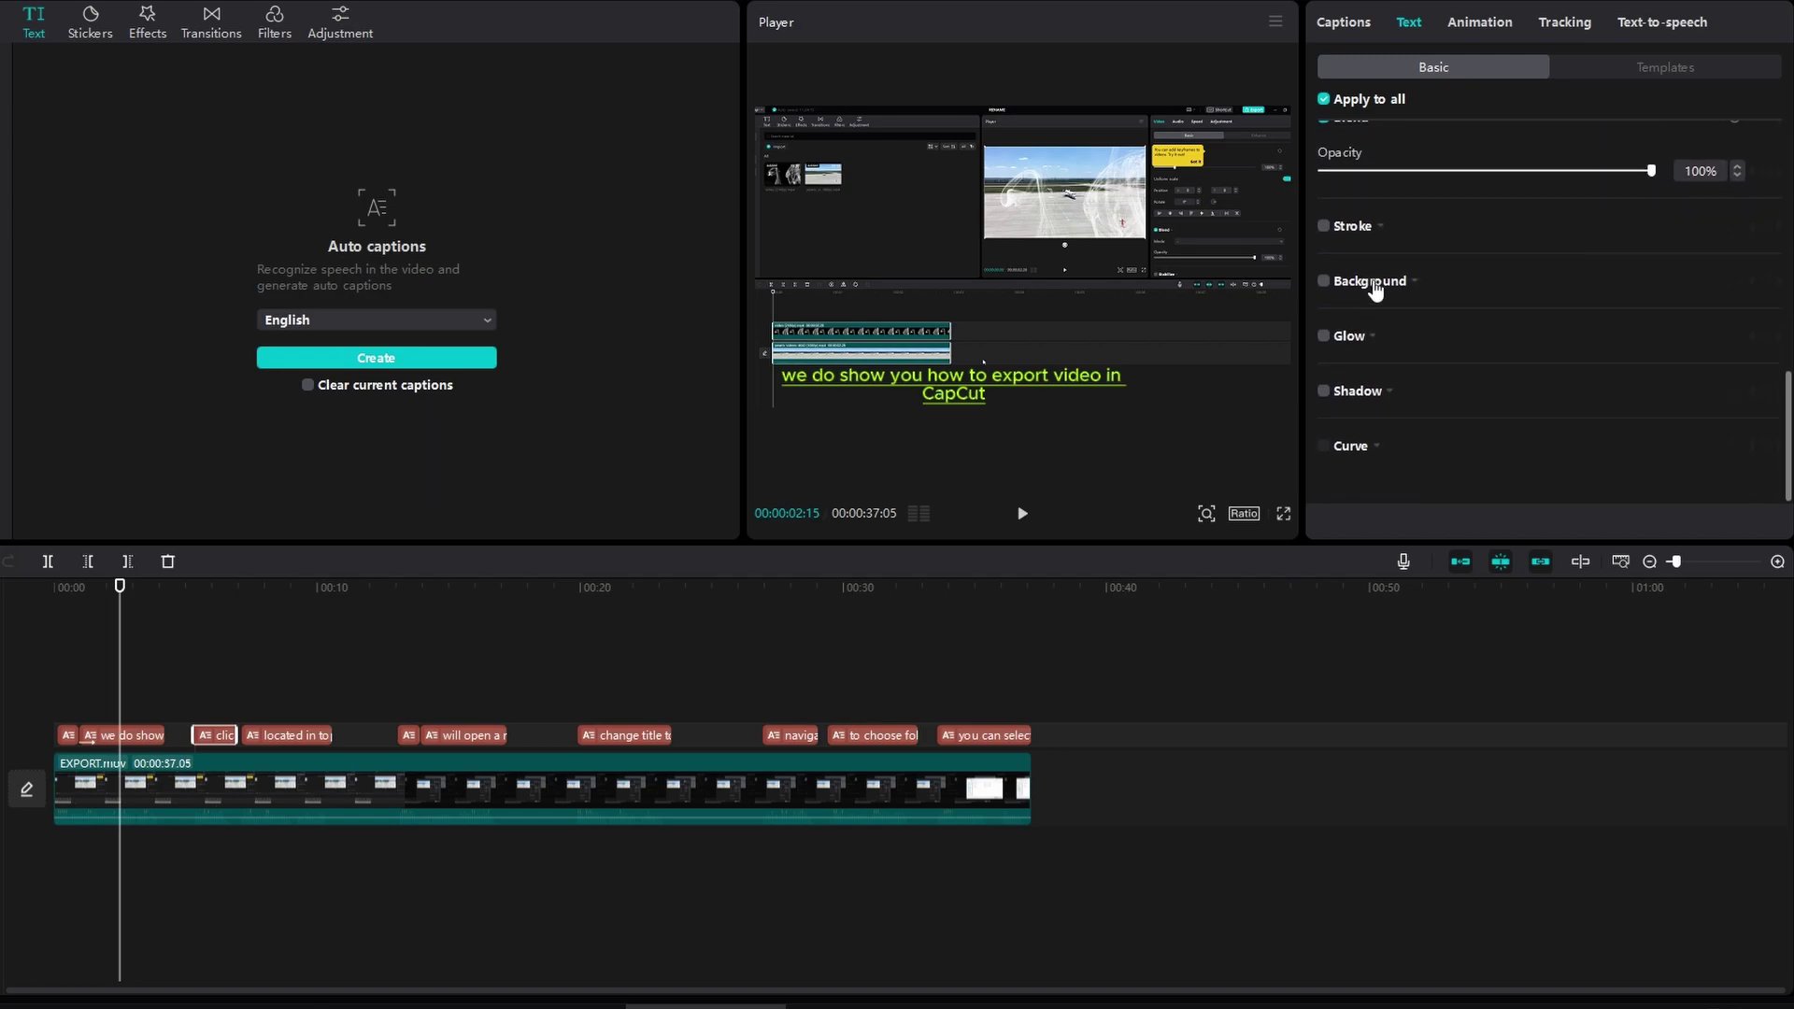